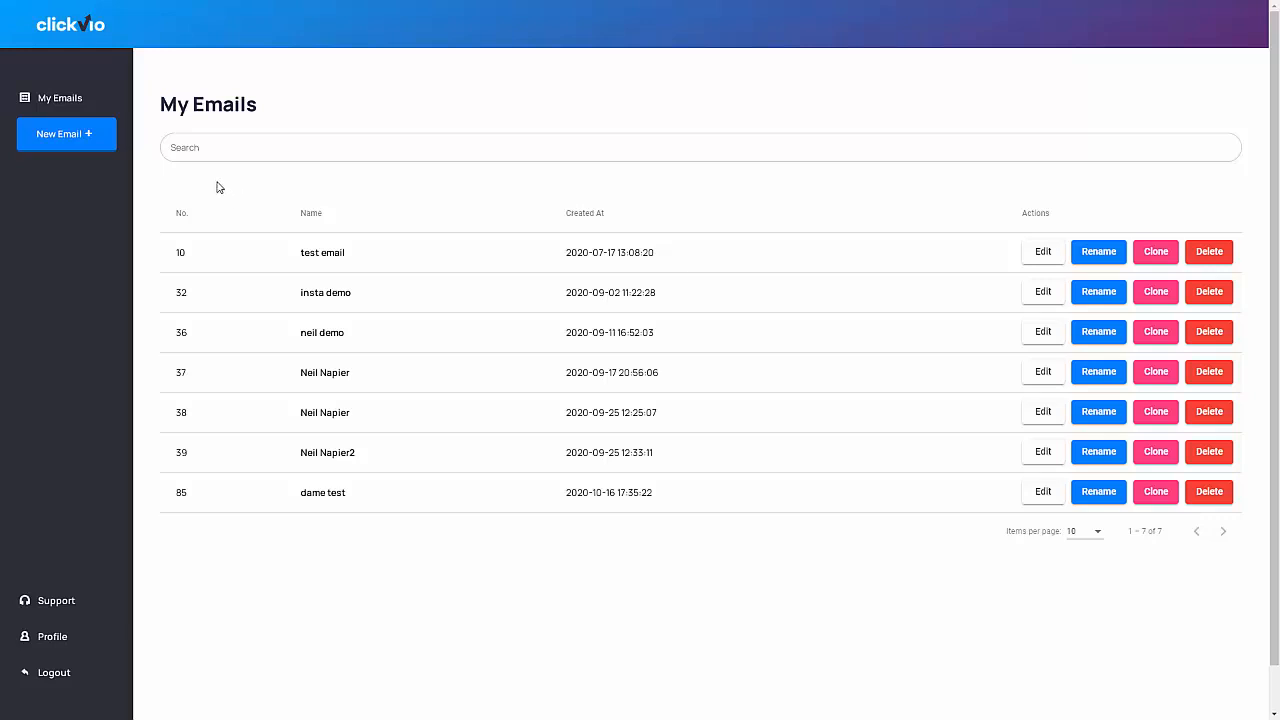
- Create a new email named "Clickvio recommendation" and start it from the Basic White template
click(97, 143)
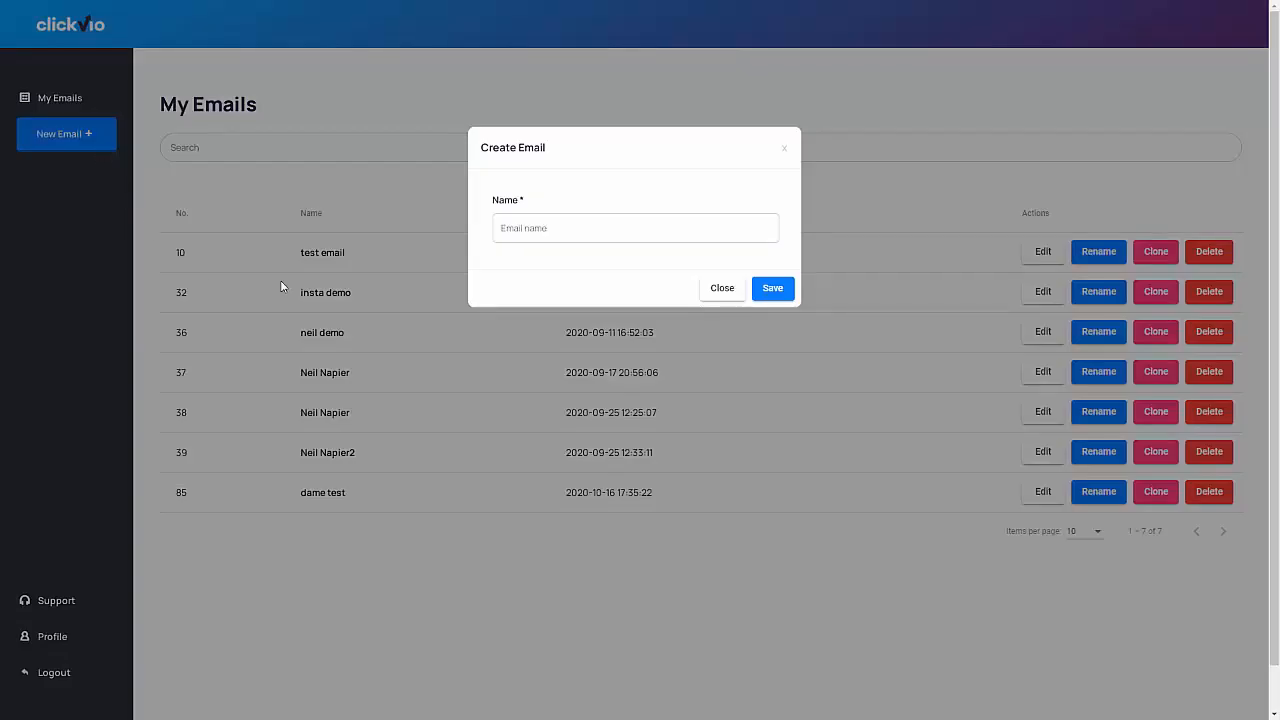
click(554, 229)
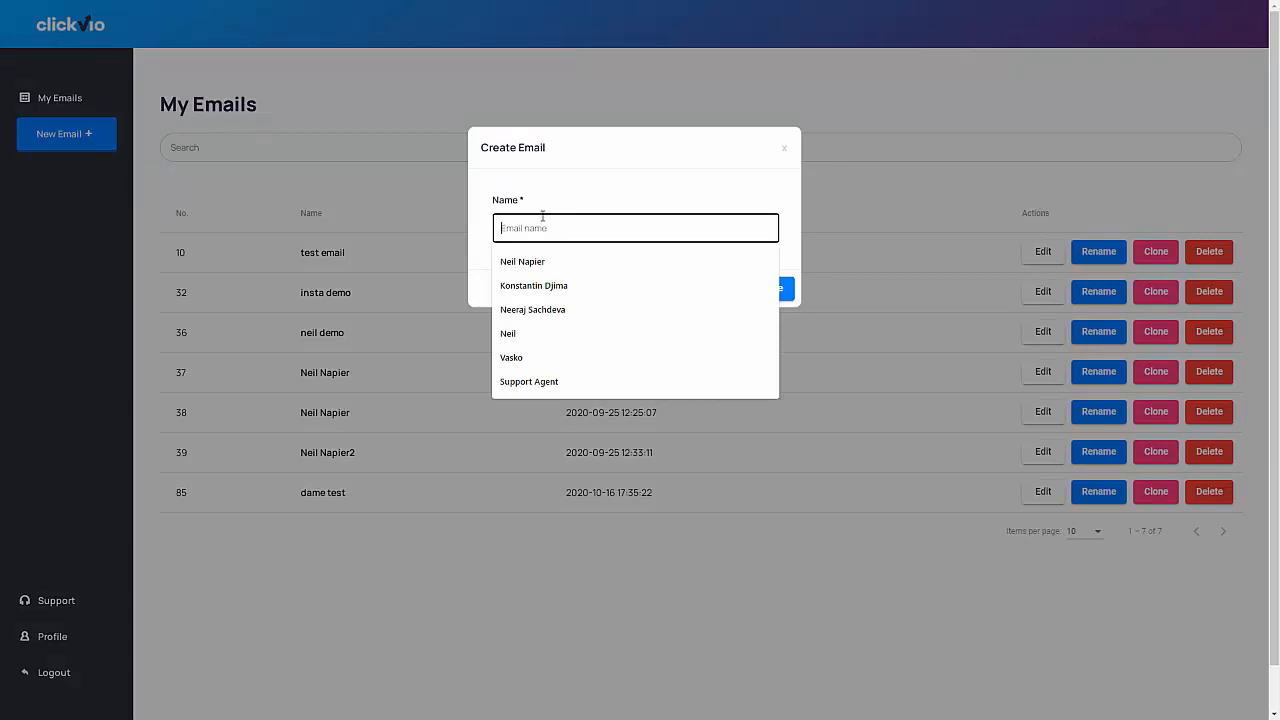
text(Cl)
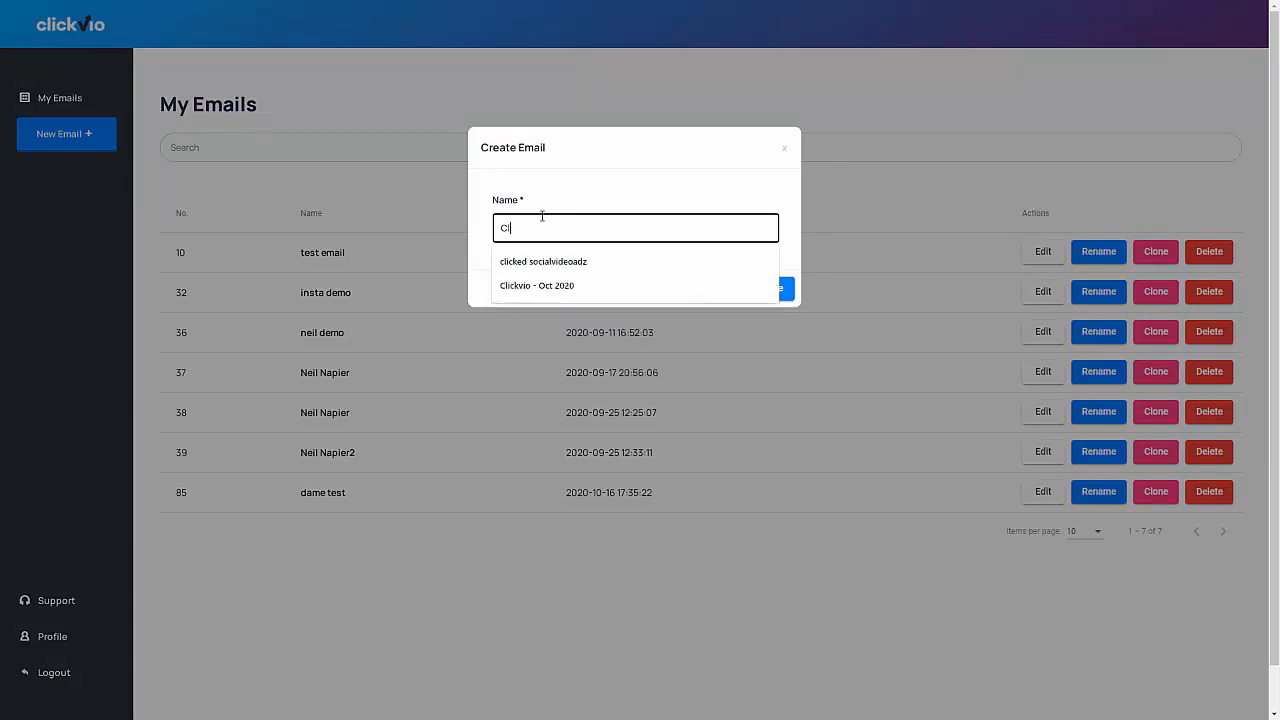
text(ickvio recommendation)
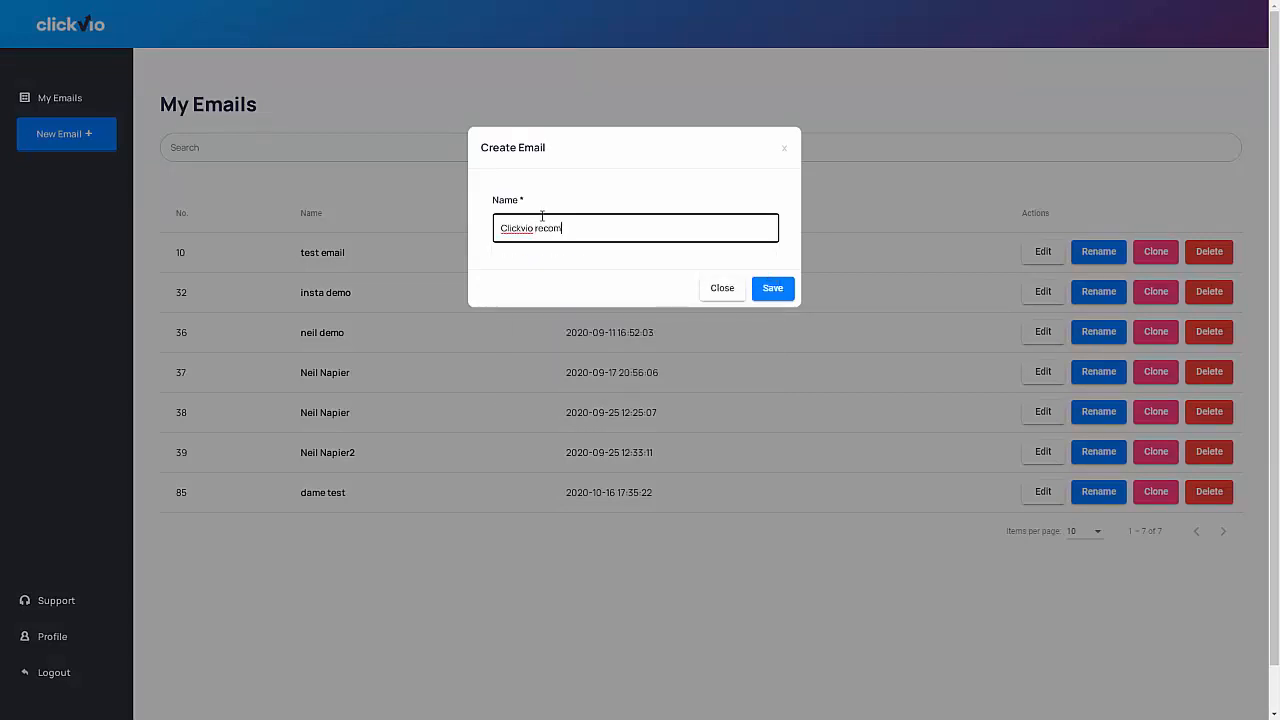
click(768, 296)
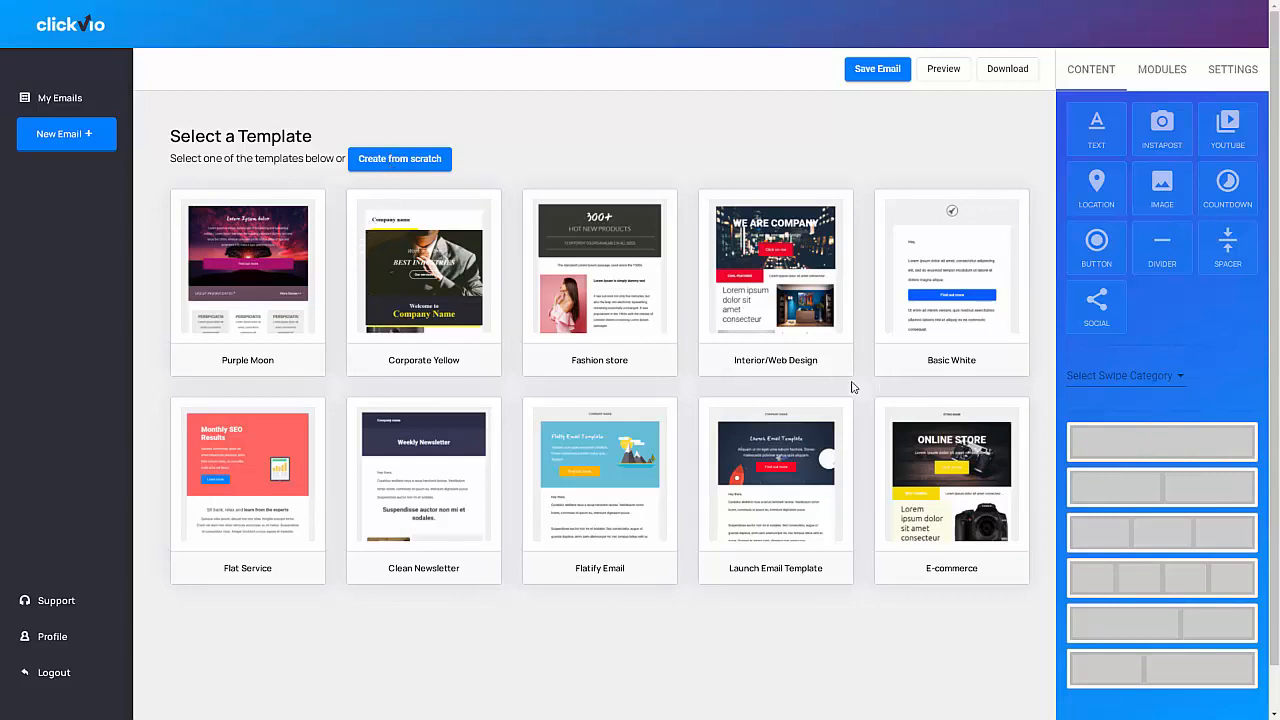
click(986, 329)
scroll(660, 440, down, 2)
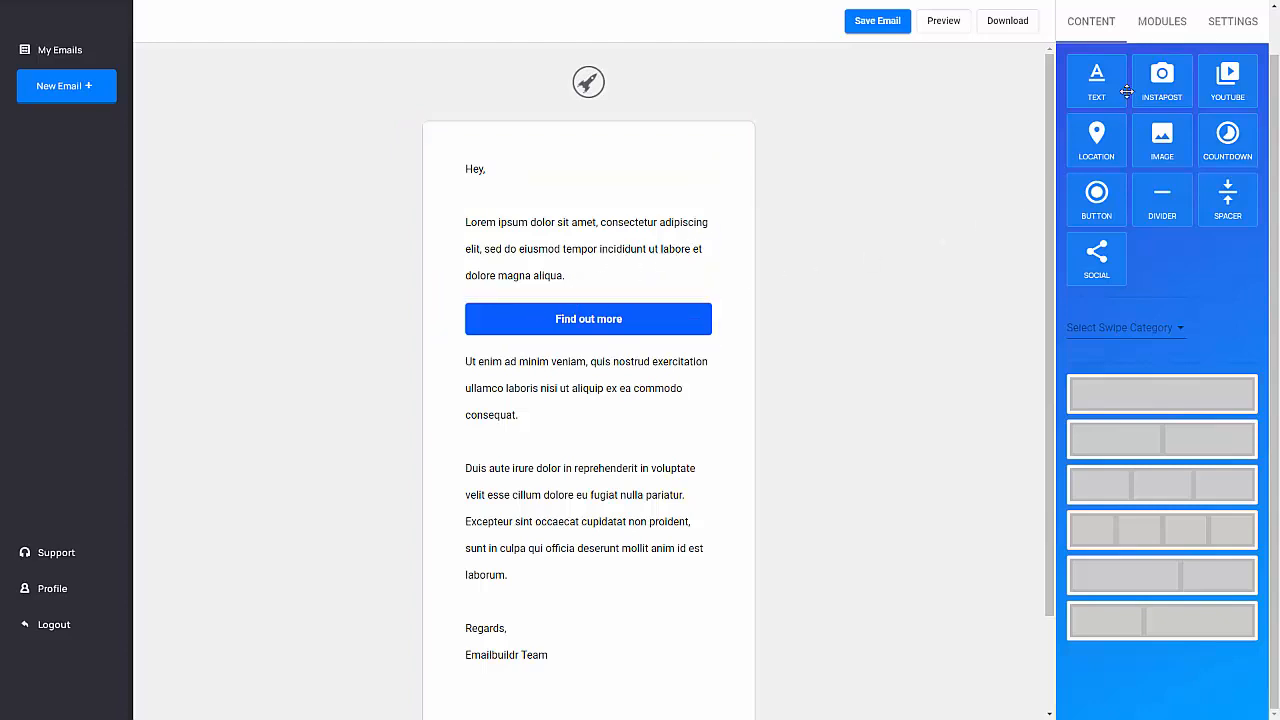
drag(1100, 85, 552, 177)
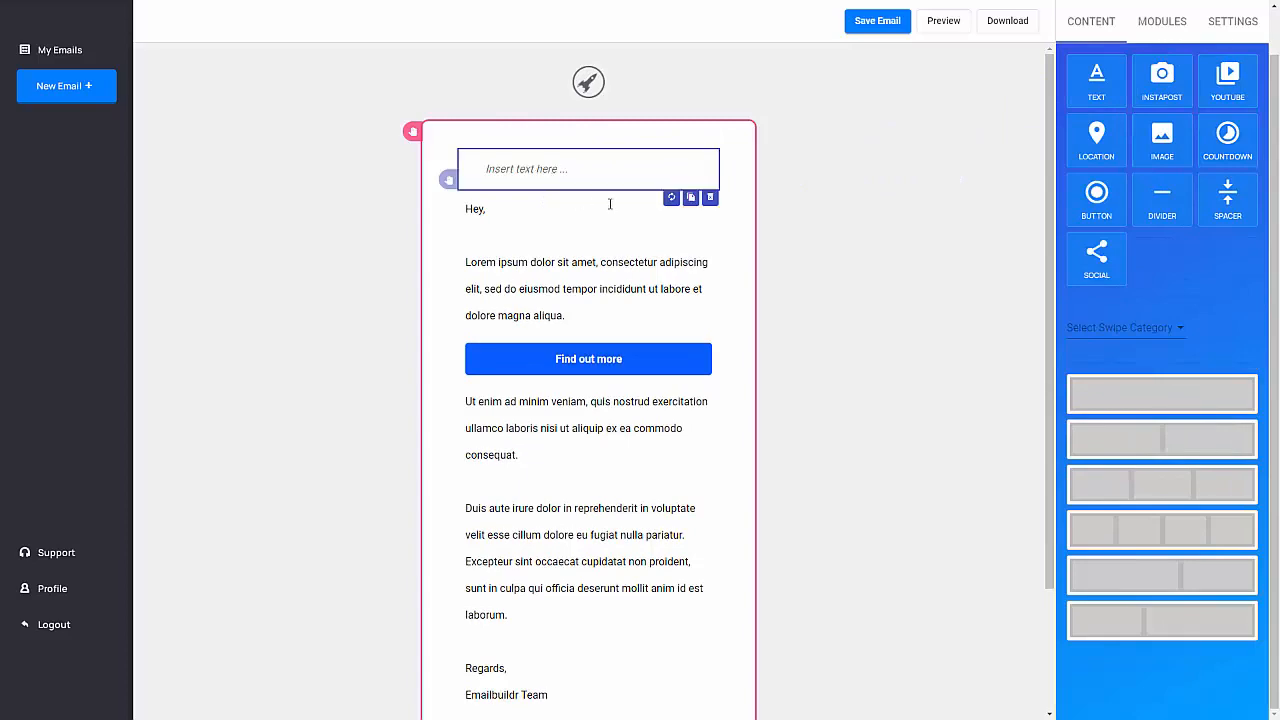
click(710, 197)
click(665, 385)
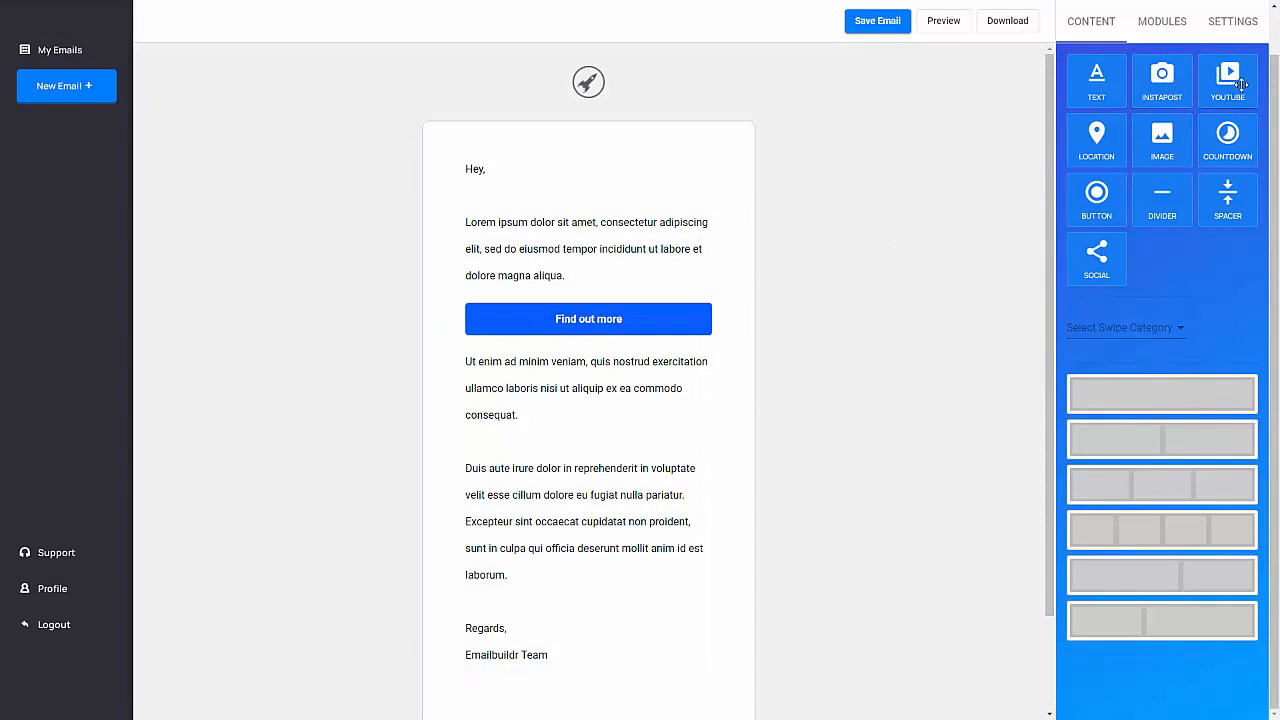
drag(1238, 85, 702, 184)
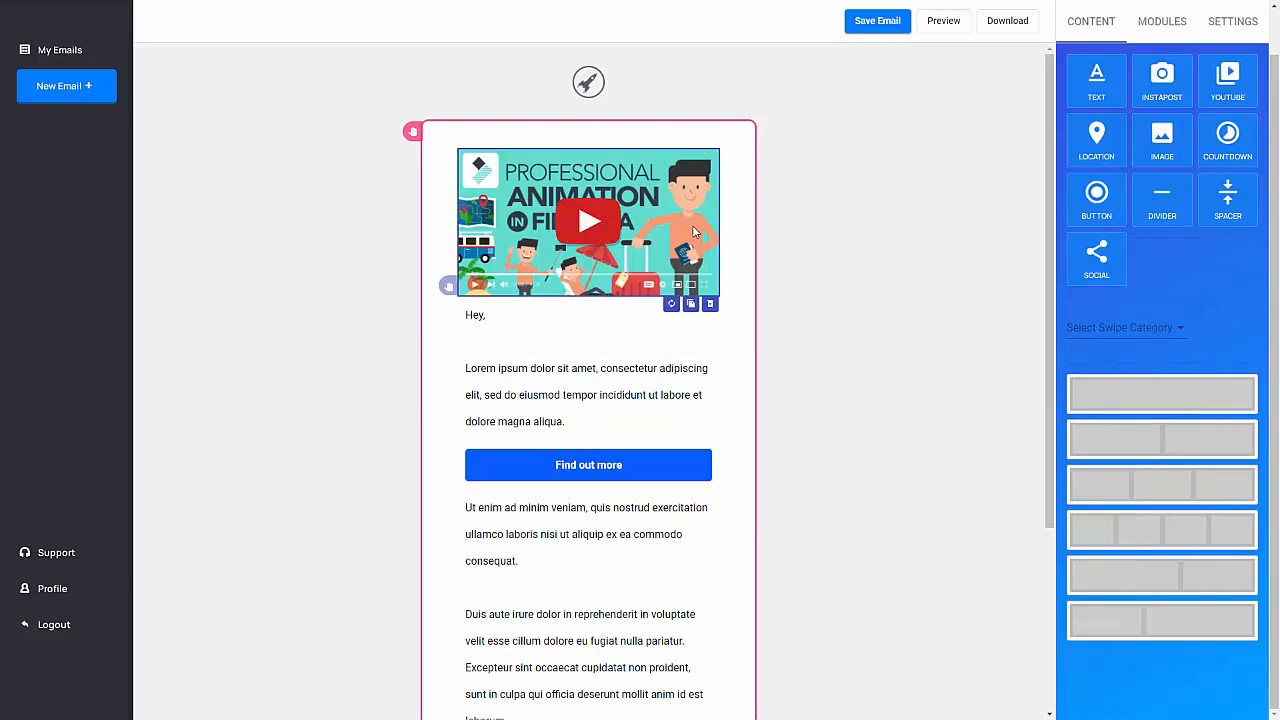
click(711, 304)
click(667, 387)
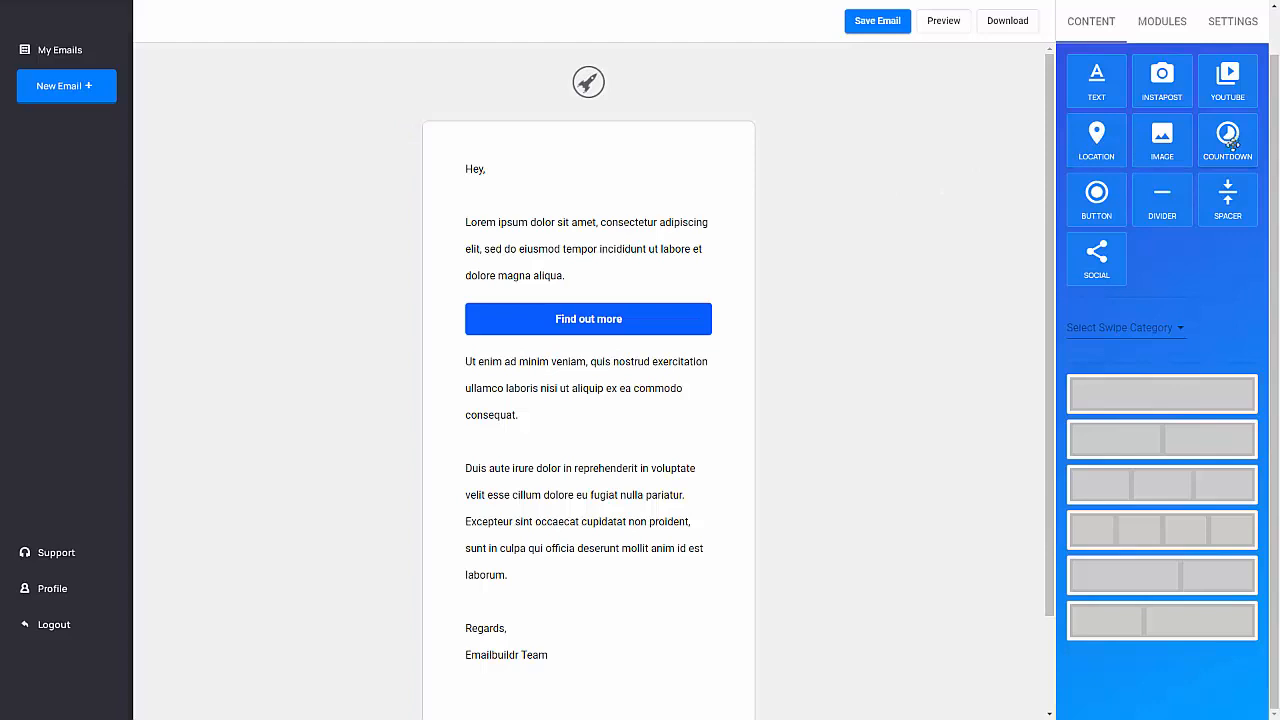
- Add a countdown block to the email body and place it directly below the "Find out more" button
drag(1228, 140, 632, 254)
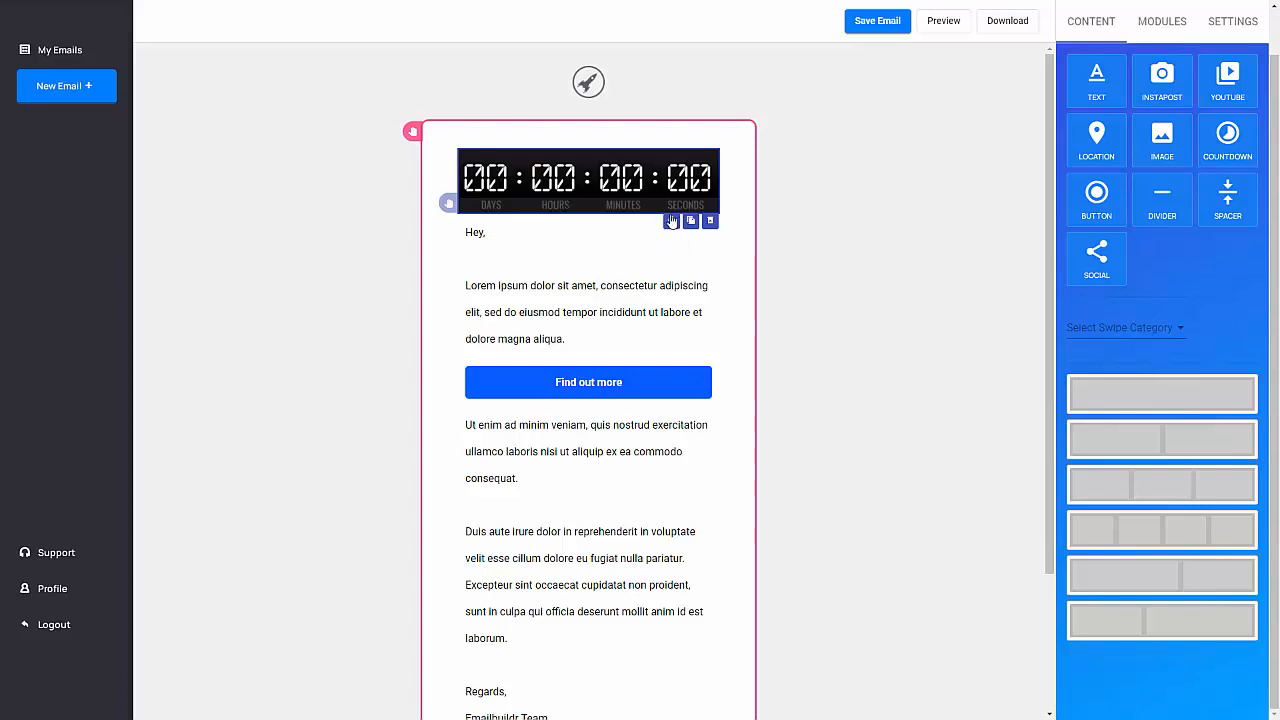
drag(651, 208, 694, 392)
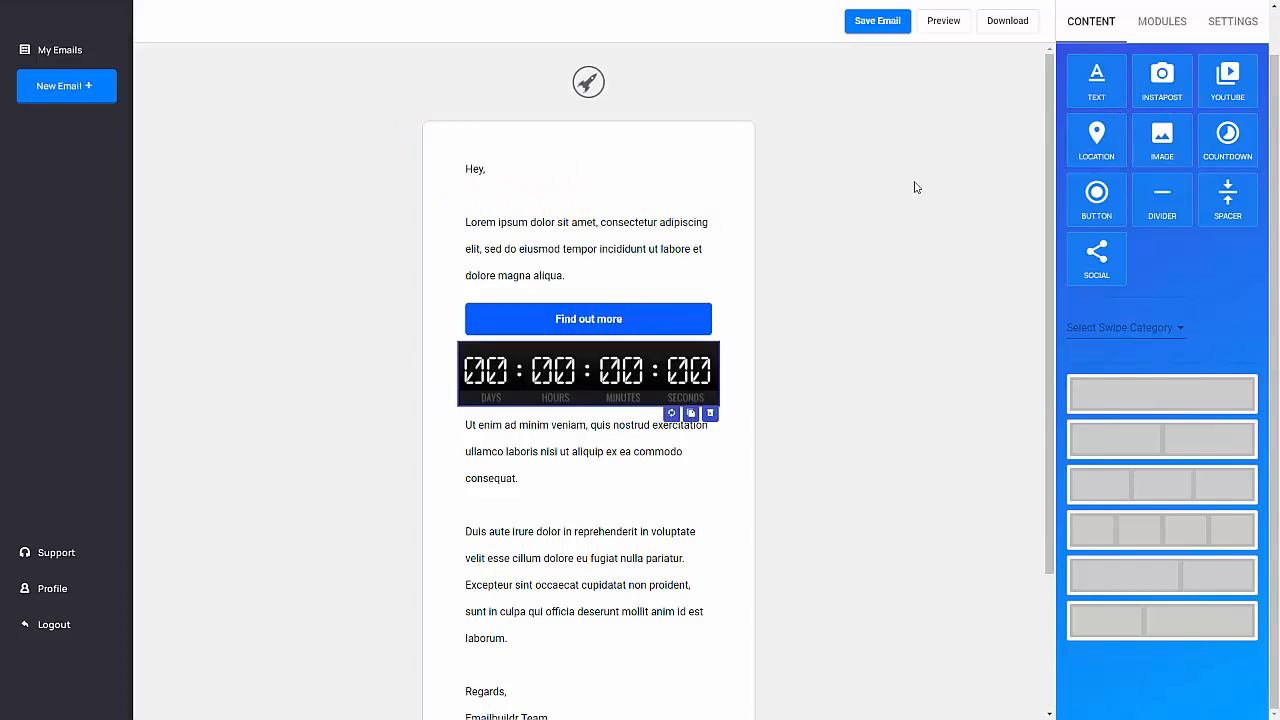
- Examine the button text settings and the countdown's time, sizes and attributes settings
click(1245, 22)
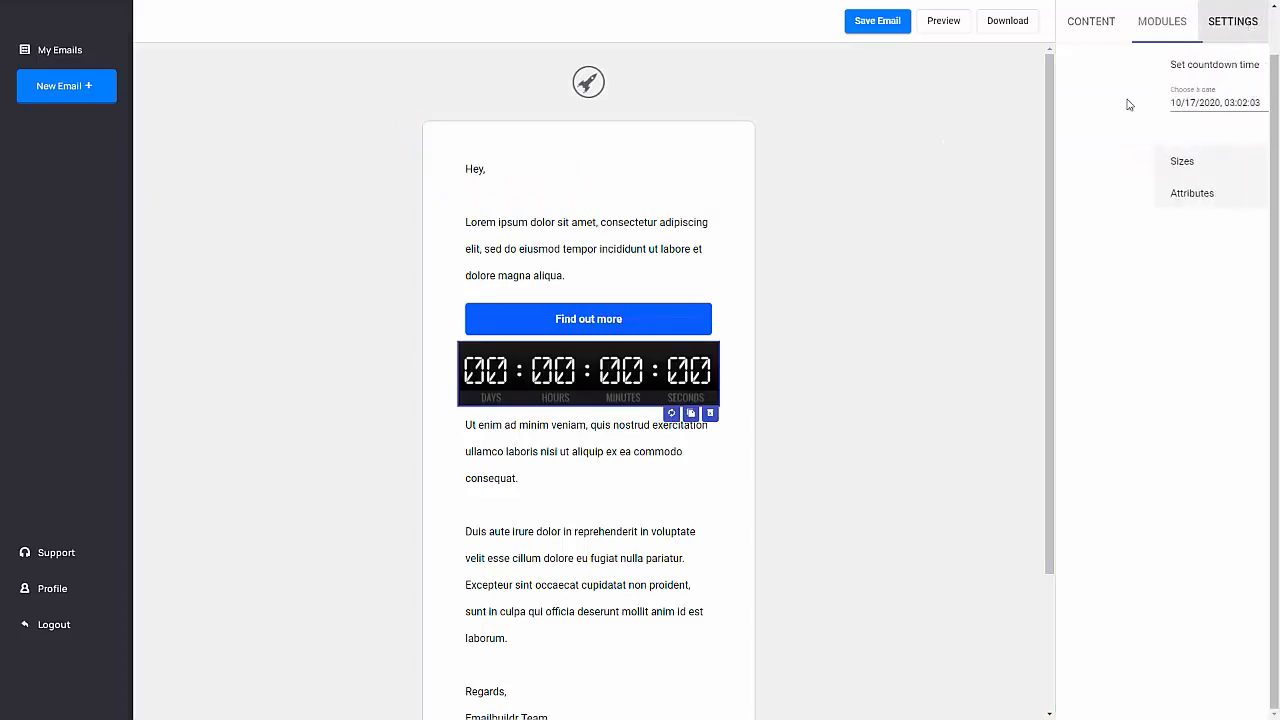
click(652, 323)
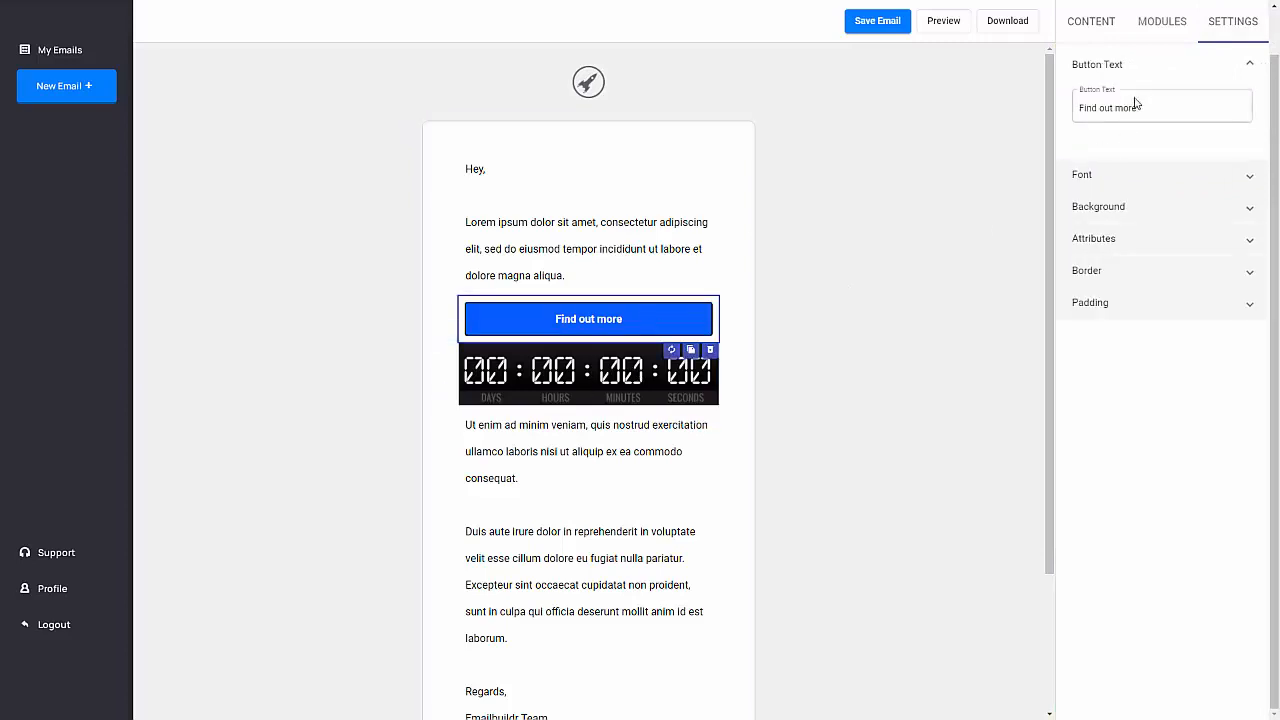
click(590, 395)
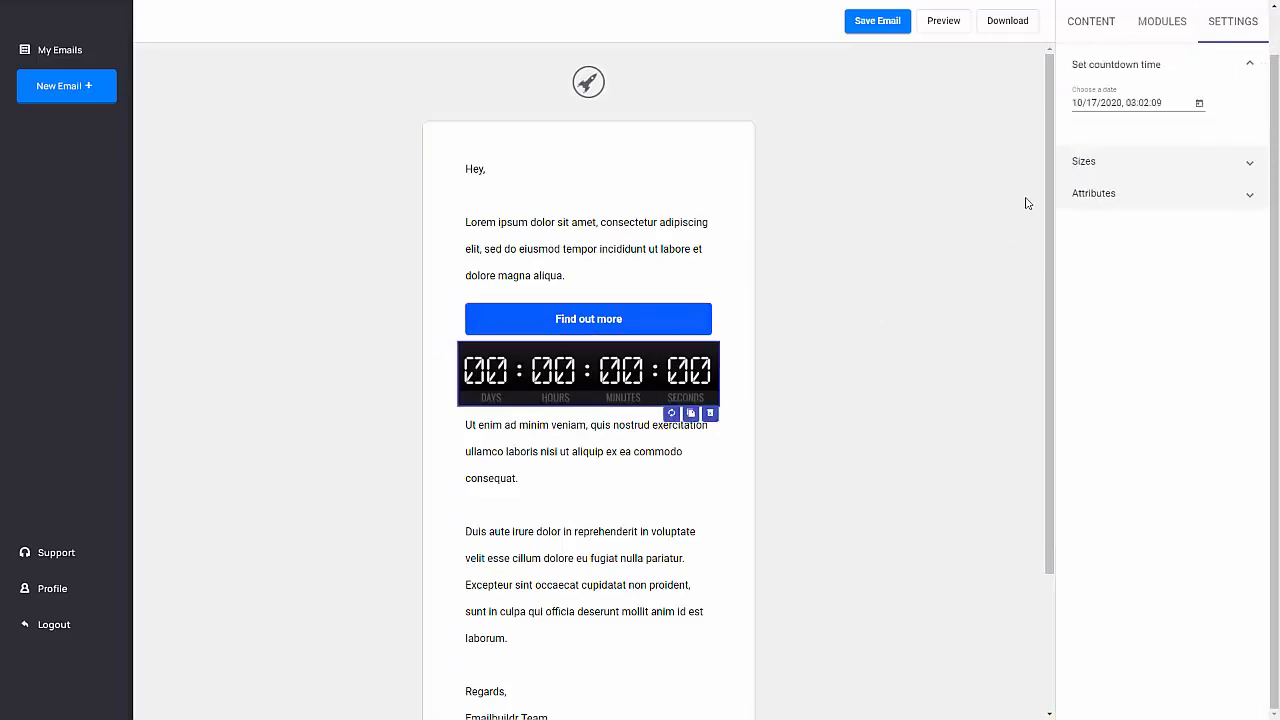
click(1113, 98)
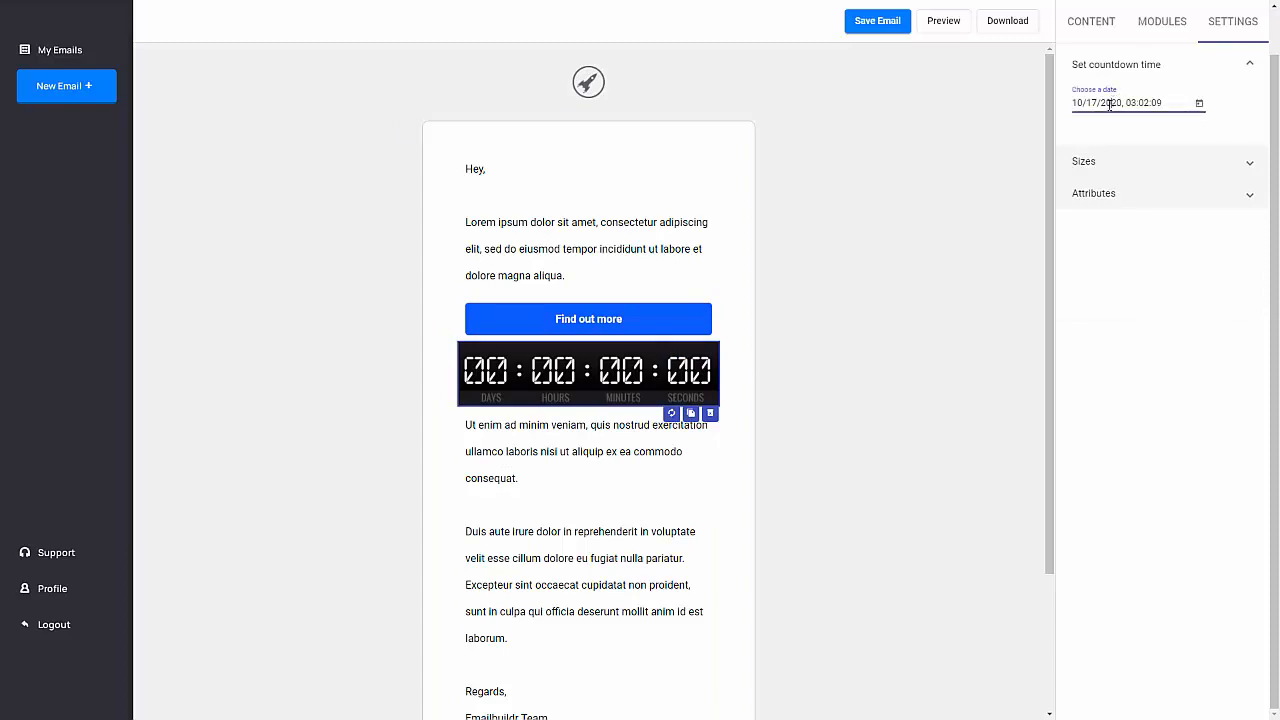
click(1125, 168)
click(1118, 270)
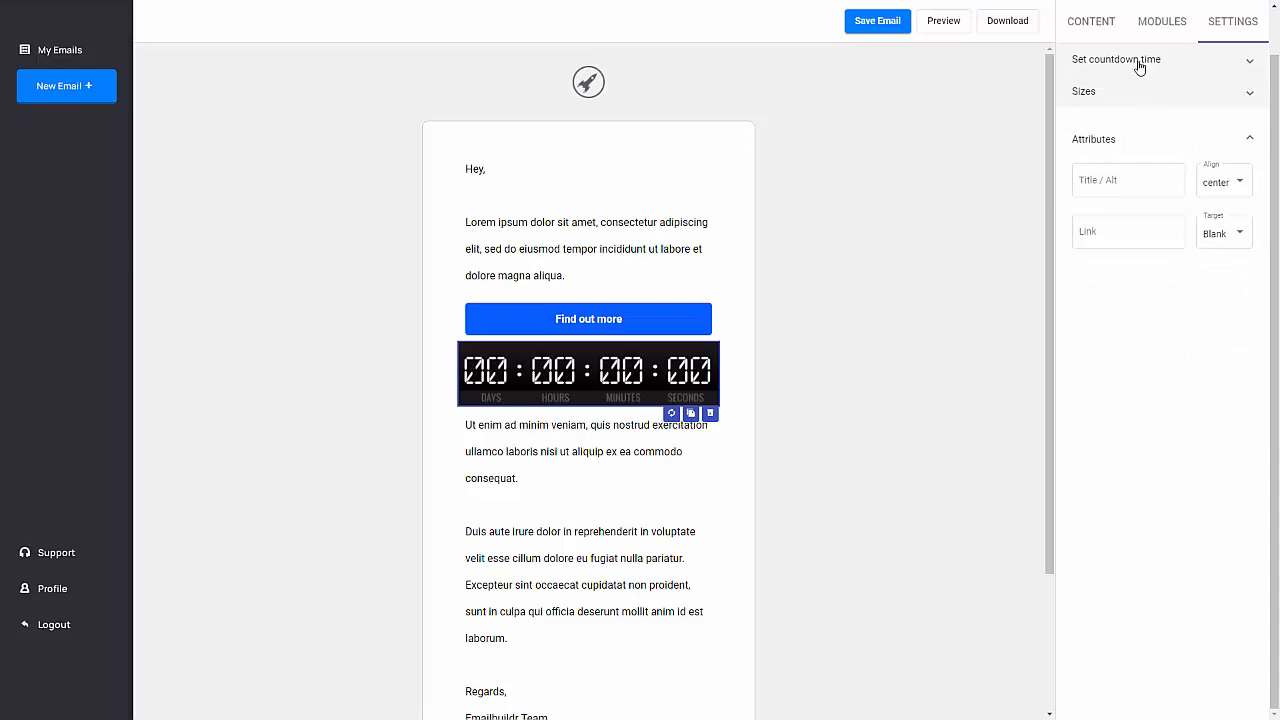
- Move the countdown block to the top of the email body, above the "Hey," greeting
click(1111, 33)
drag(700, 365, 640, 170)
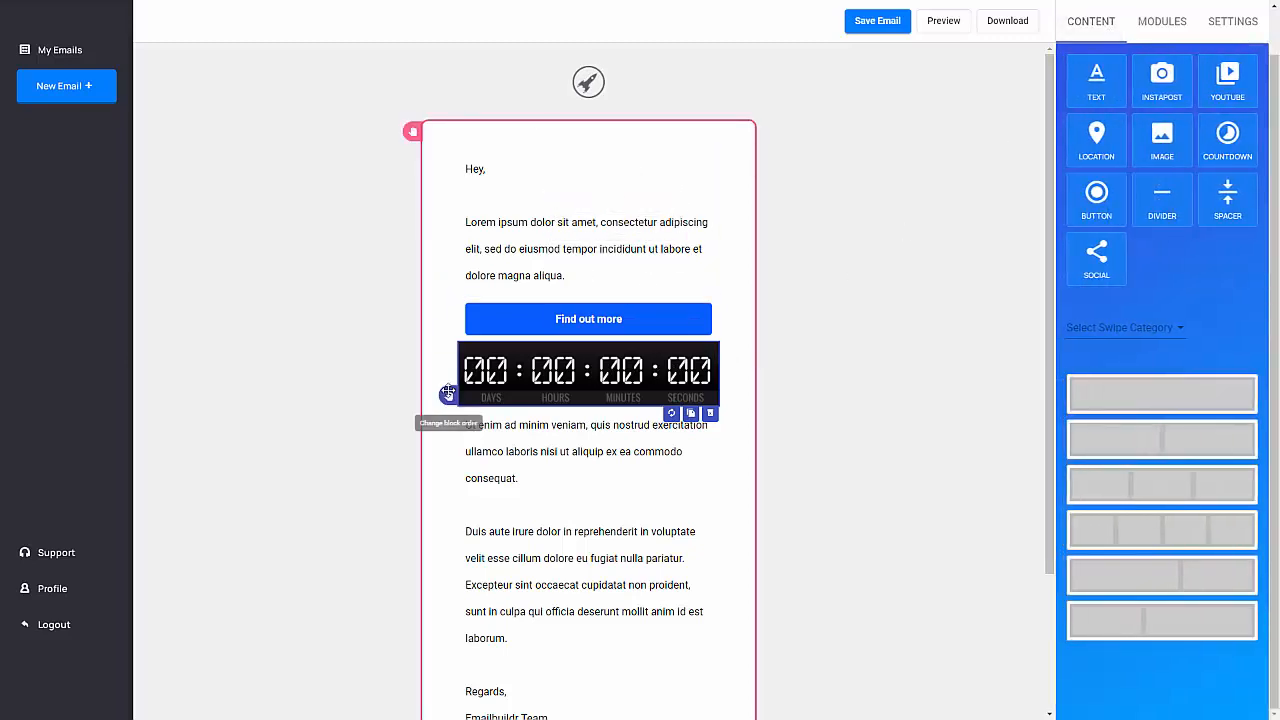
drag(448, 396, 454, 184)
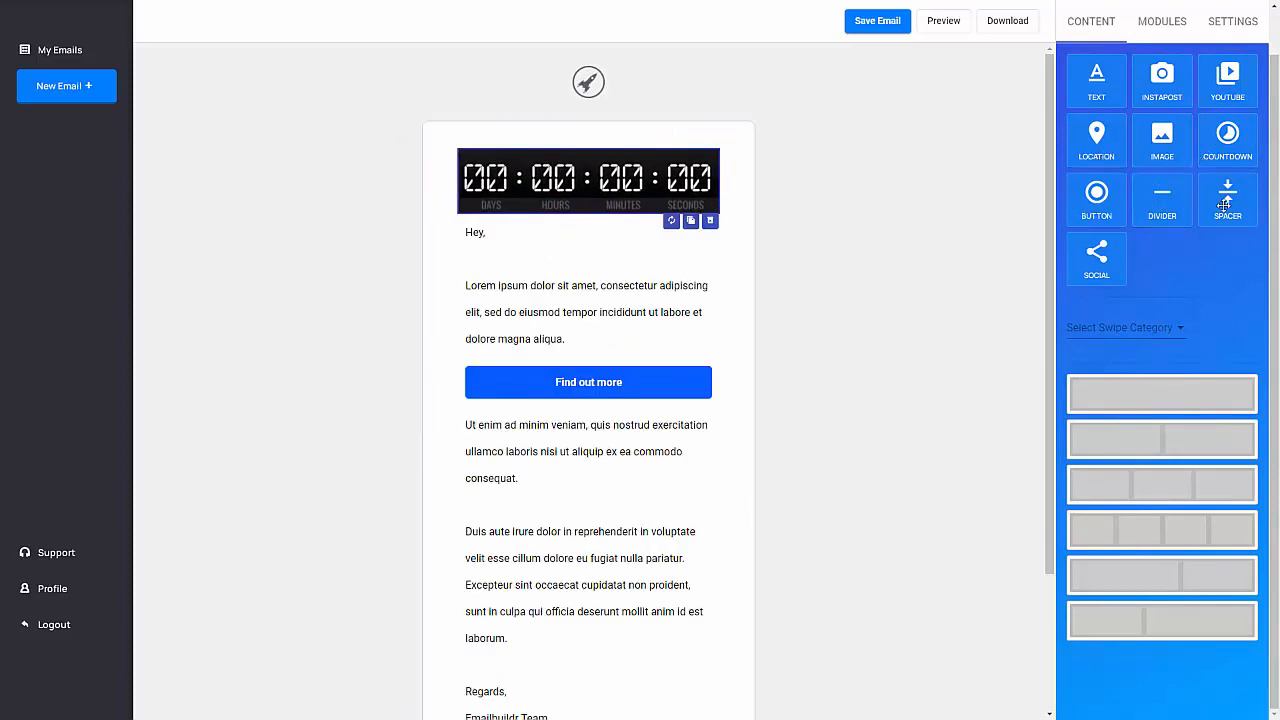
- Insert a social block above the "Find out more" button and add the Facebook, Instagram and Pinterest networks
drag(1100, 260, 591, 405)
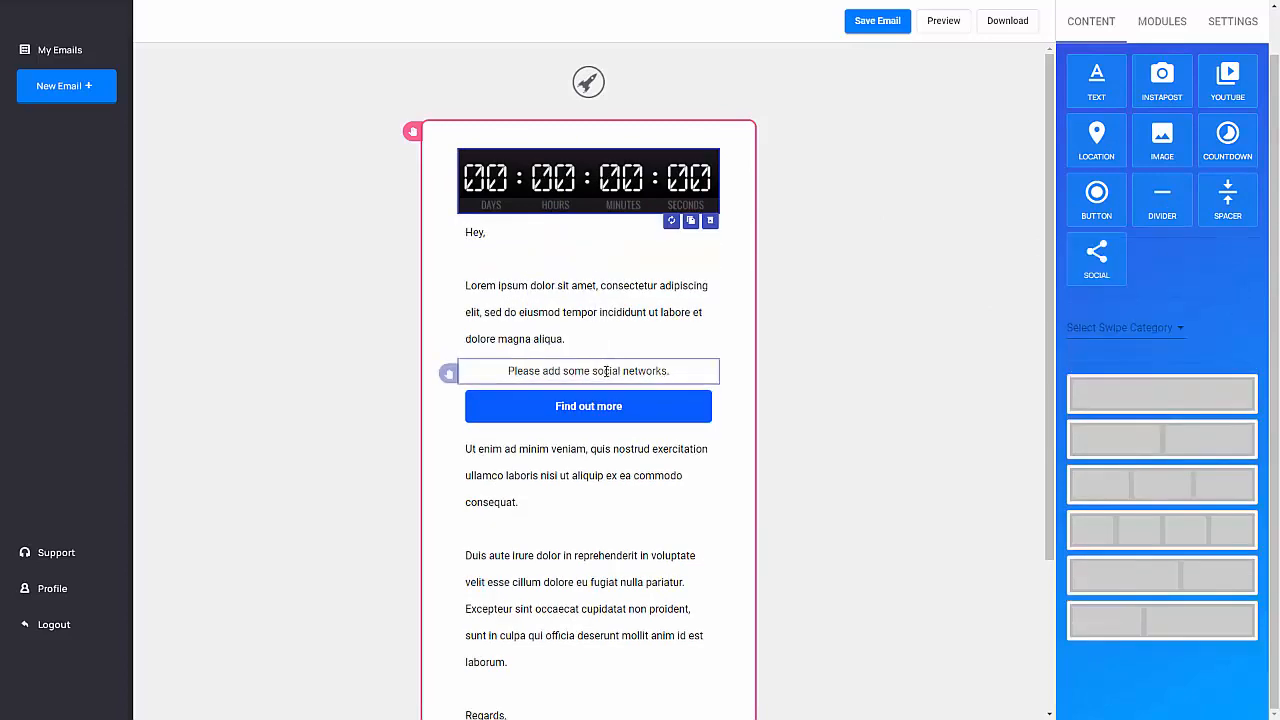
click(606, 371)
click(1245, 22)
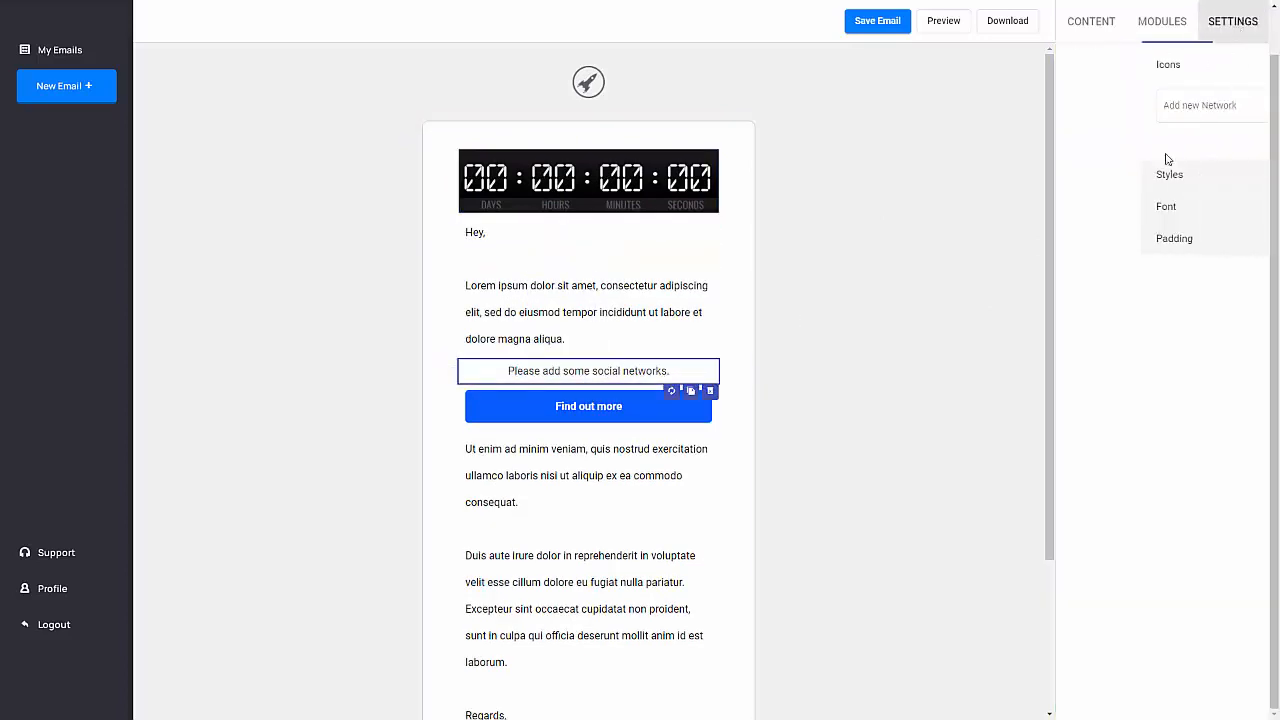
click(1162, 118)
click(1150, 133)
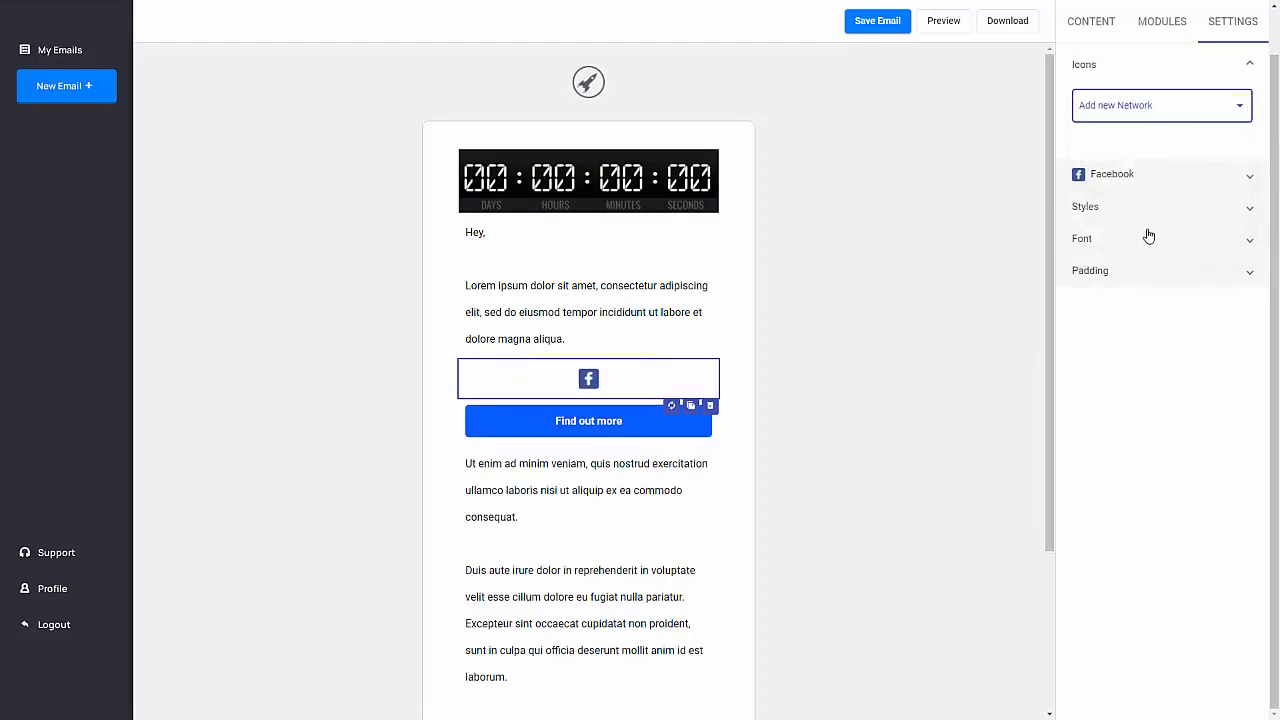
click(1197, 119)
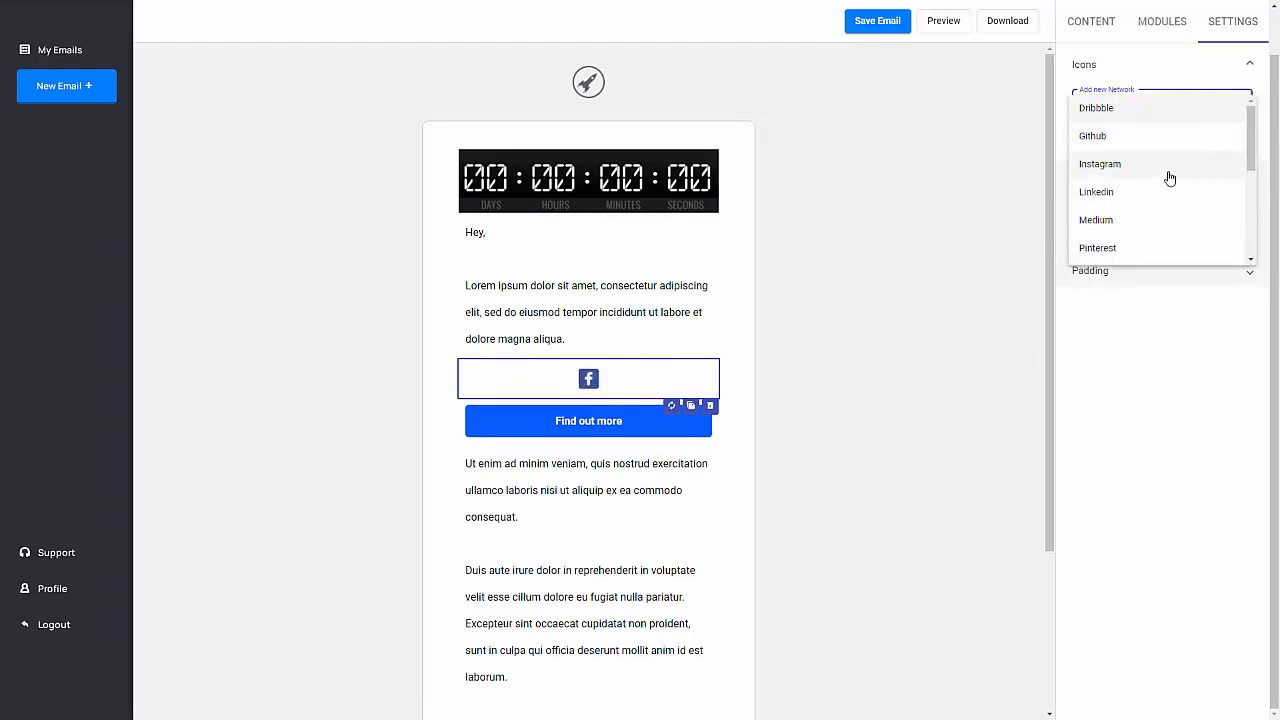
click(1168, 168)
click(1165, 115)
click(1154, 208)
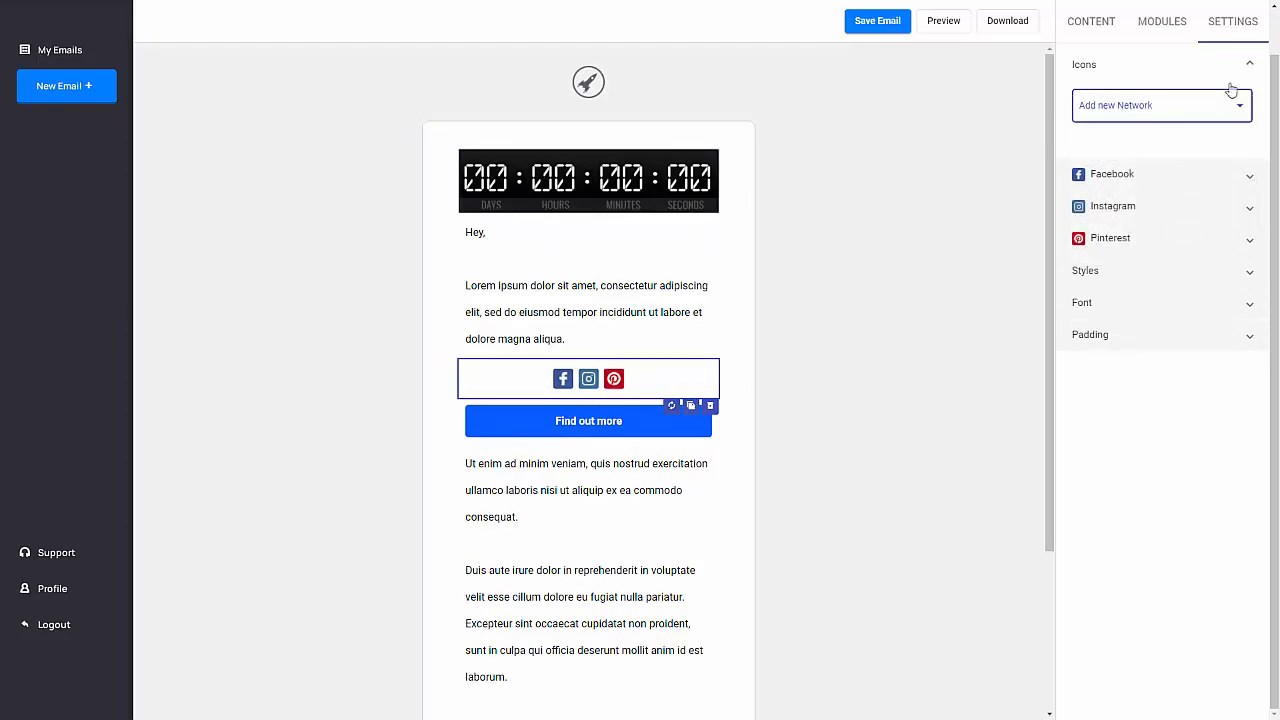
click(1091, 21)
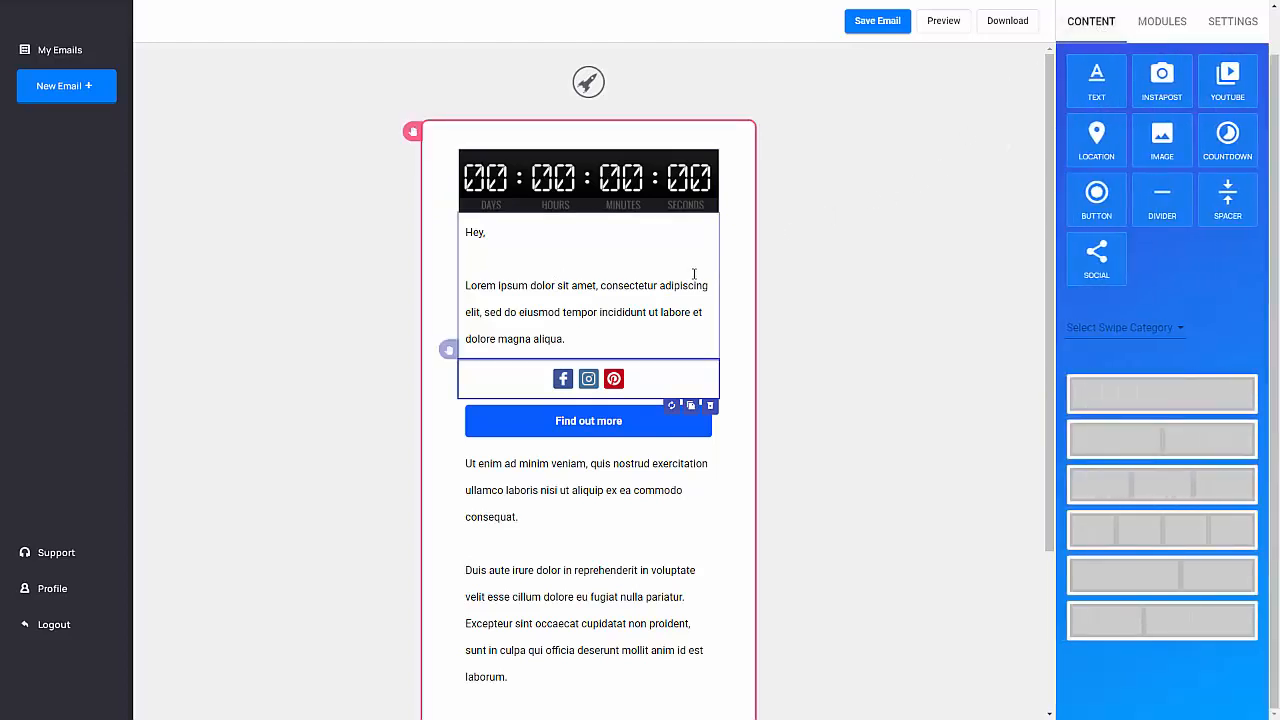
- Choose the Beauty/Skin Care swipe category for ready-made email copy
scroll(690, 491, down, 2)
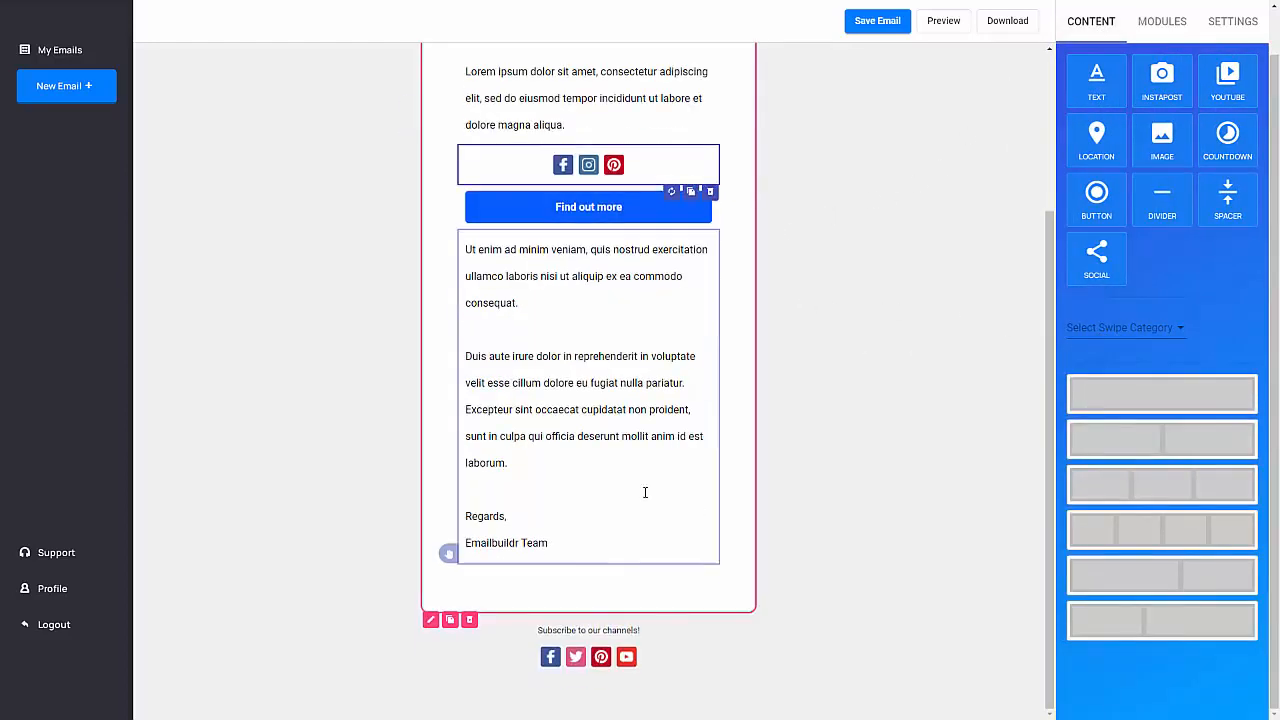
click(580, 407)
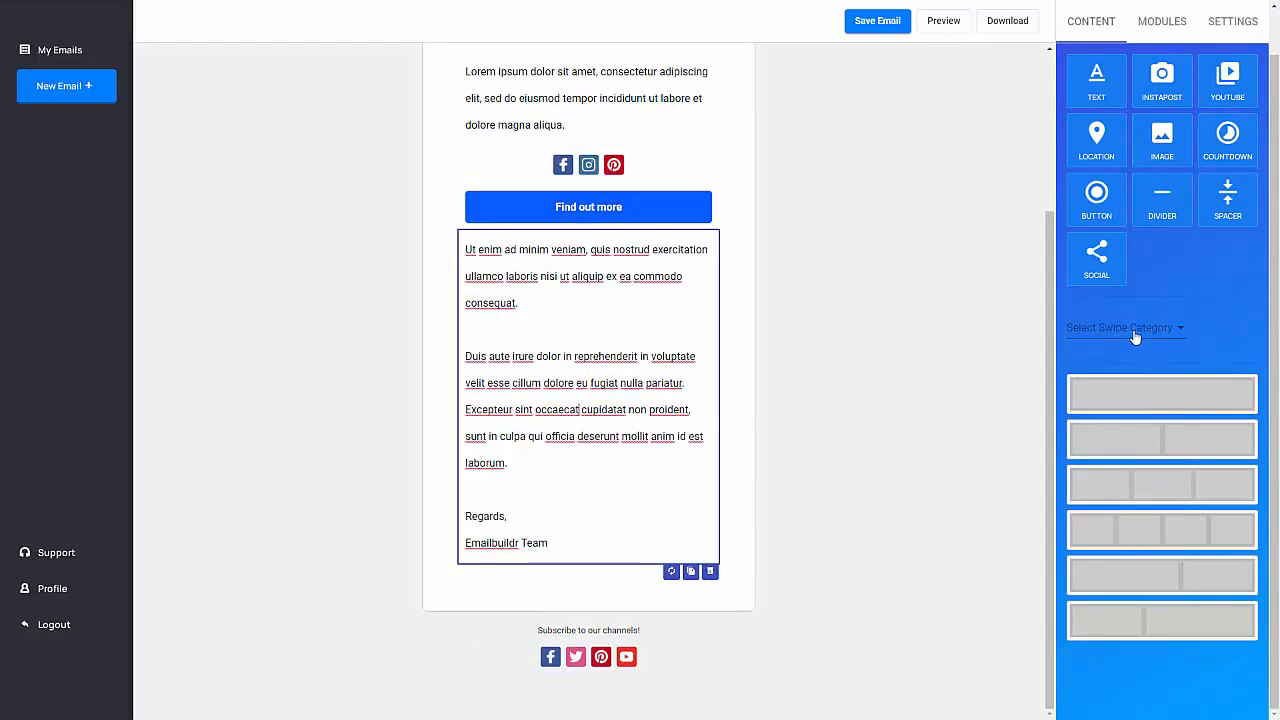
click(1135, 338)
scroll(1143, 386, down, 5)
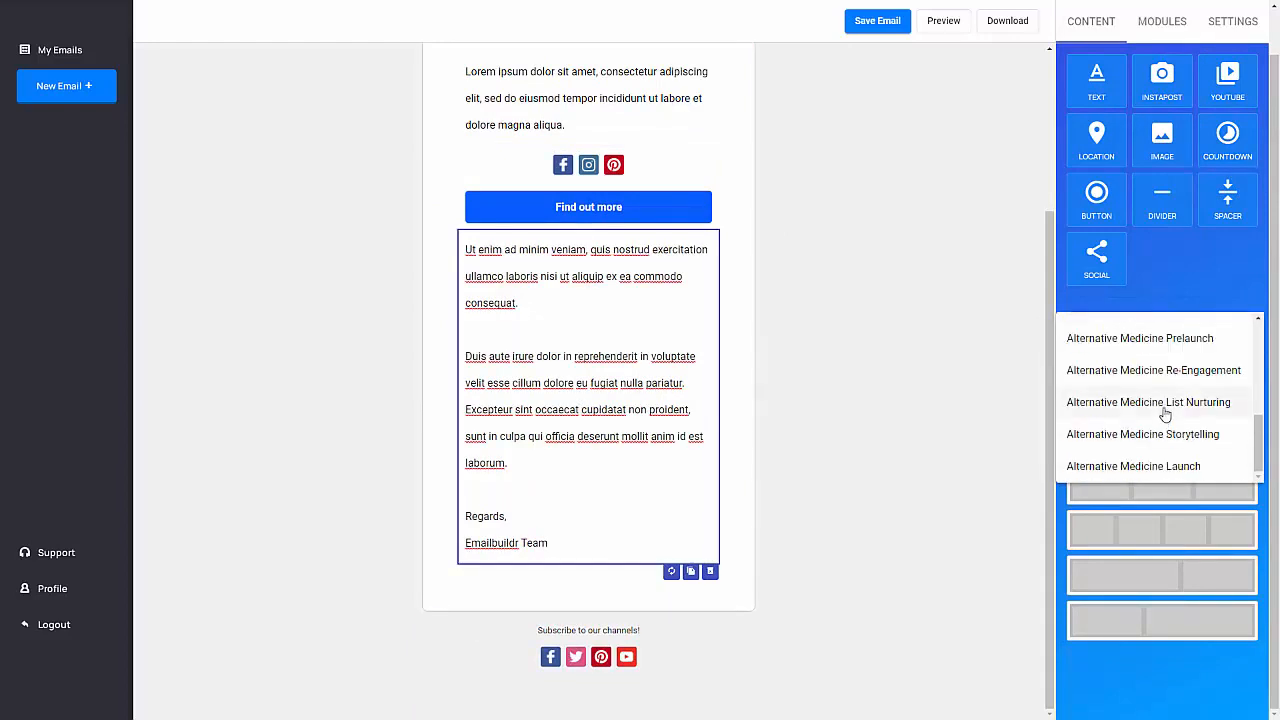
scroll(1163, 406, up, 5)
click(1162, 402)
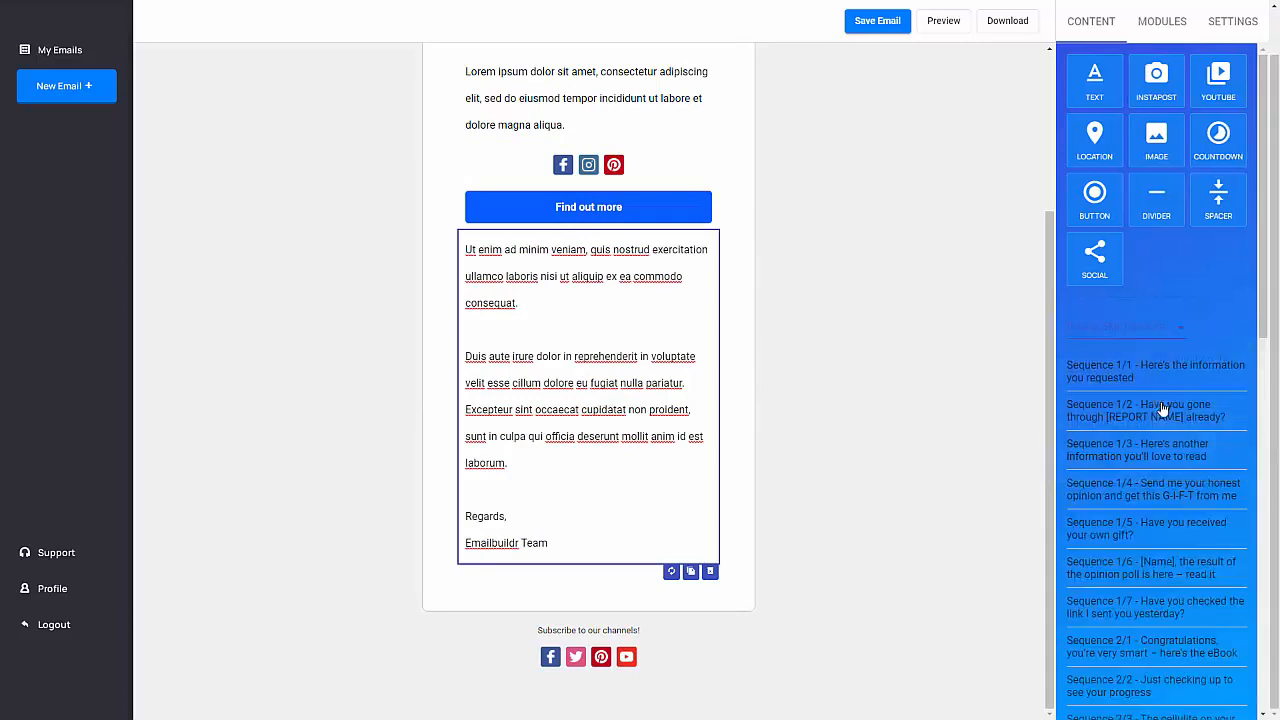
- Insert the swipe "Sequence 1/3 - Here's another information you'll love to read" below the email's closing placeholder text
scroll(1190, 430, down, 5)
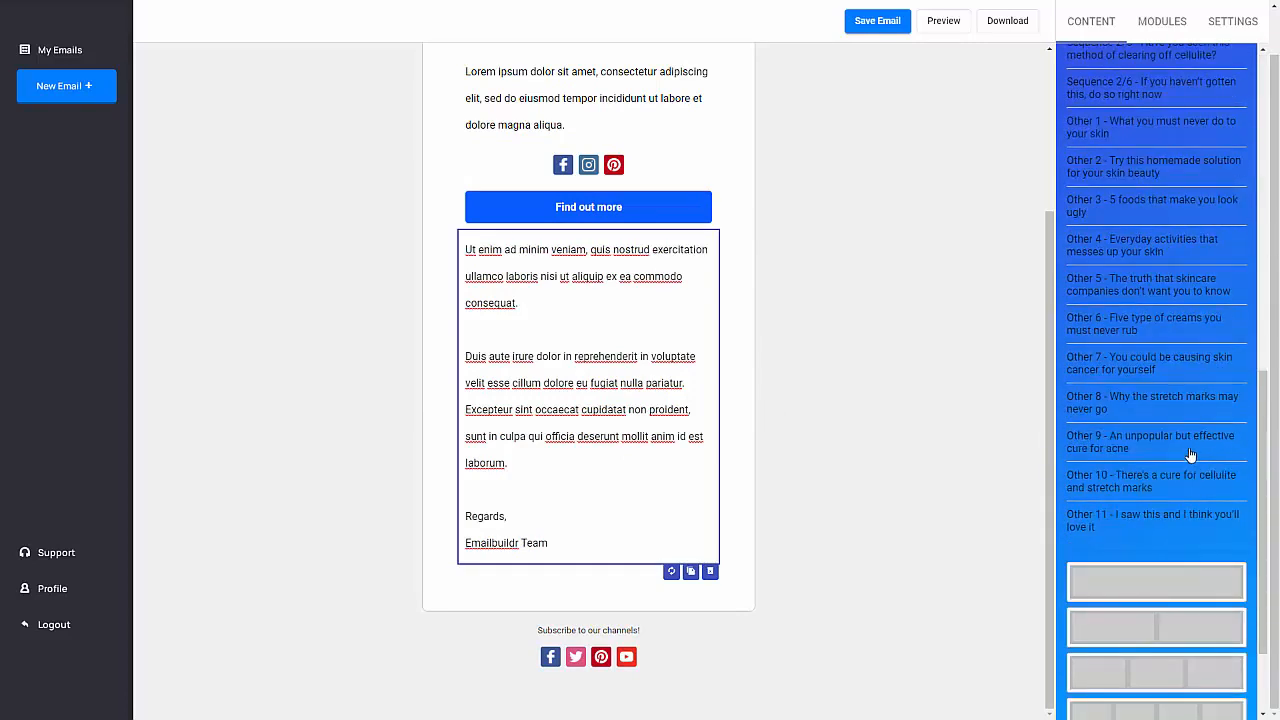
scroll(1190, 455, up, 10)
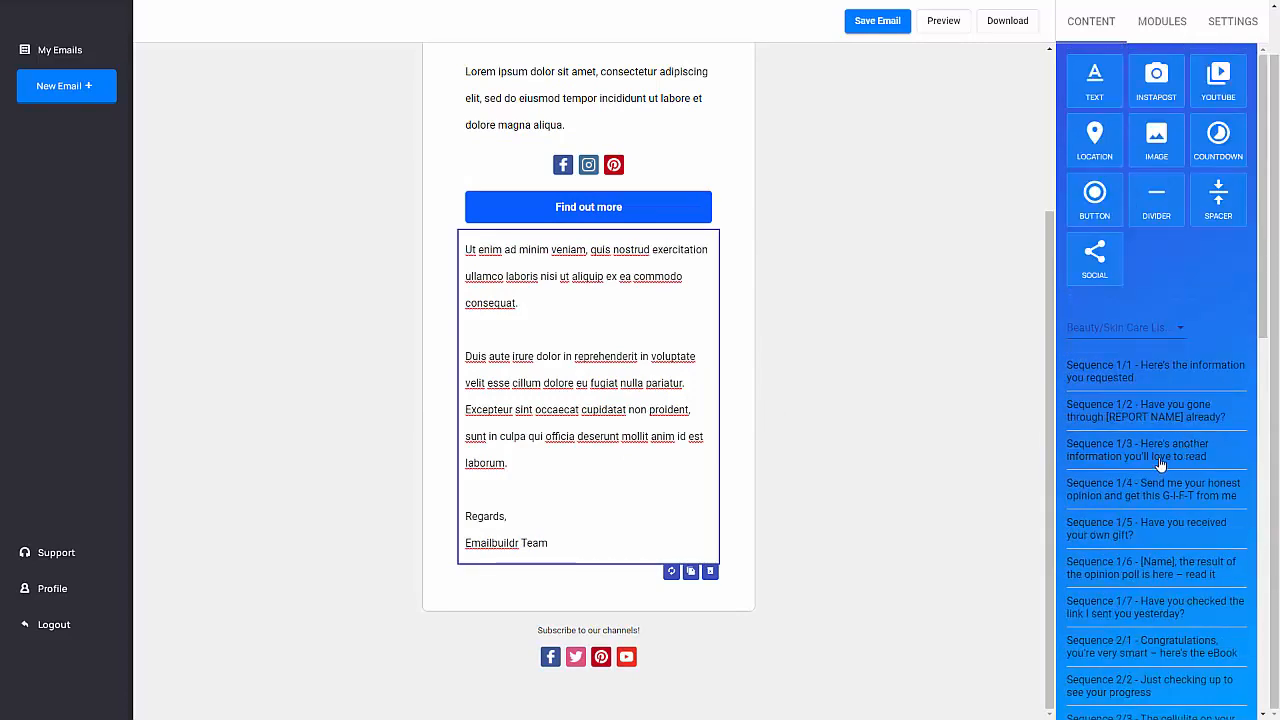
drag(1110, 449, 454, 310)
scroll(594, 376, down, 4)
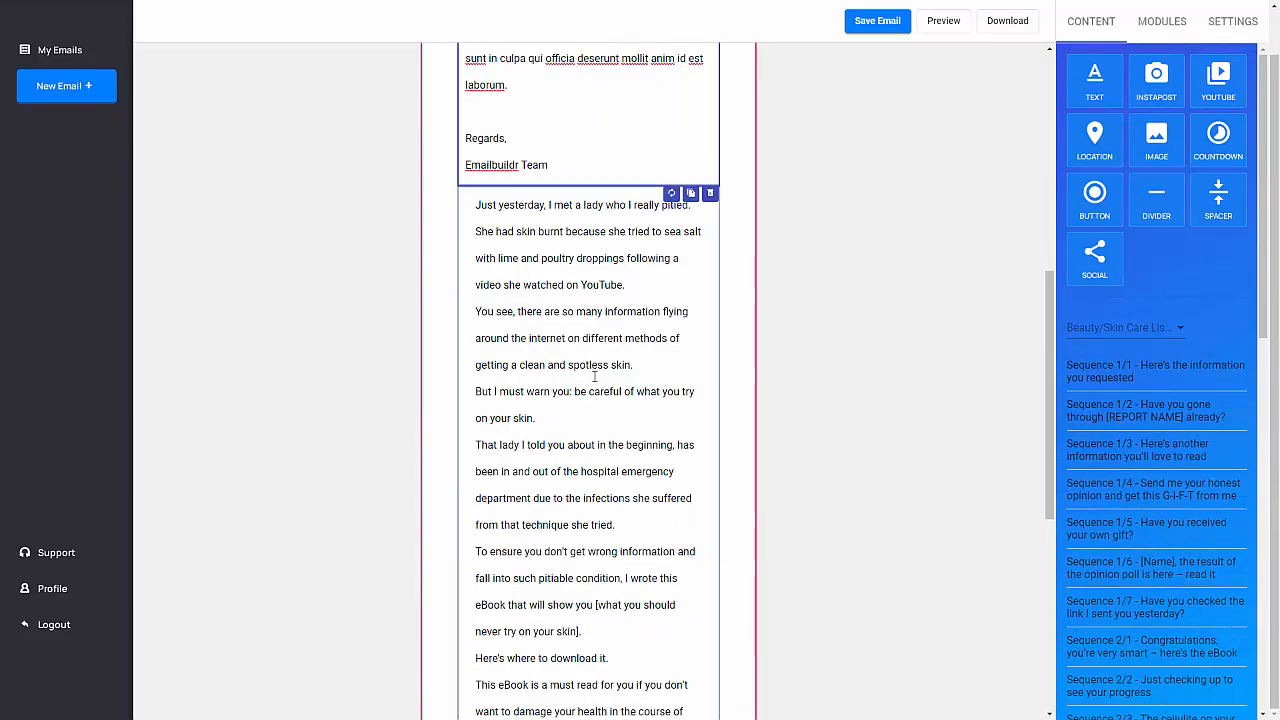
scroll(594, 376, up, 4)
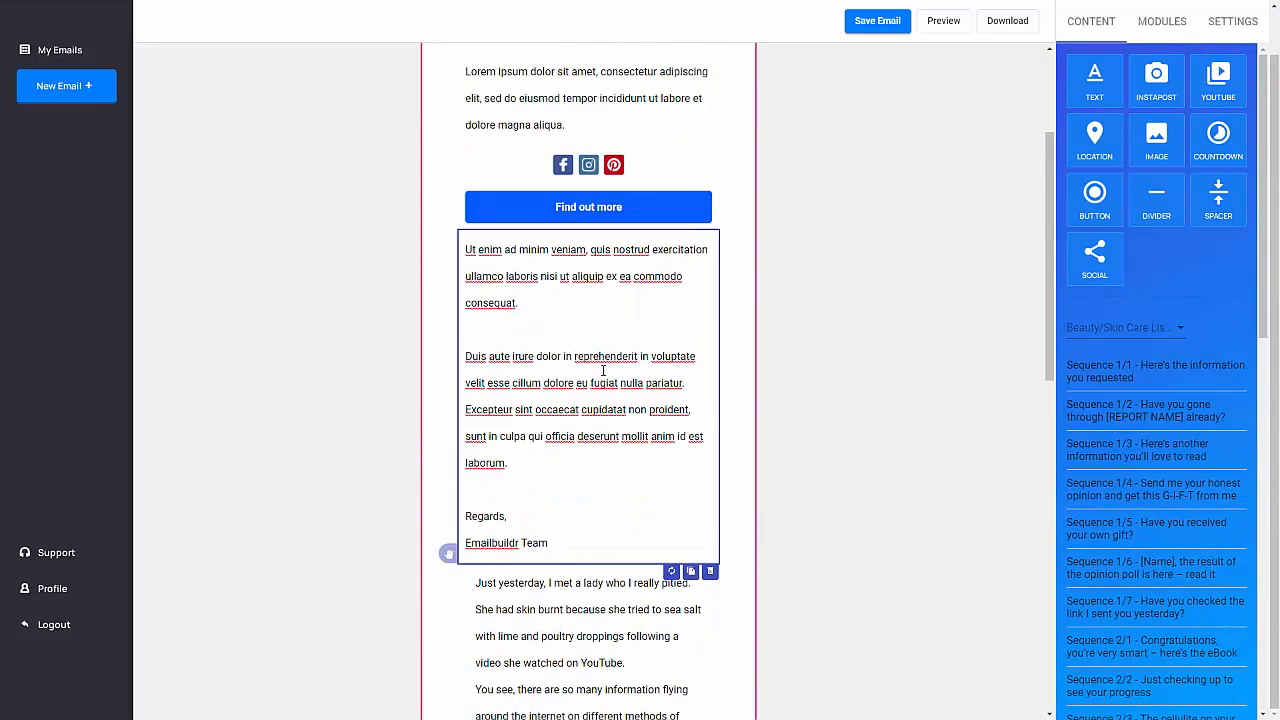
- Delete the placeholder text block between the "Find out more" button and the inserted swipe, and review the email
click(709, 573)
click(666, 388)
scroll(607, 410, down, 2)
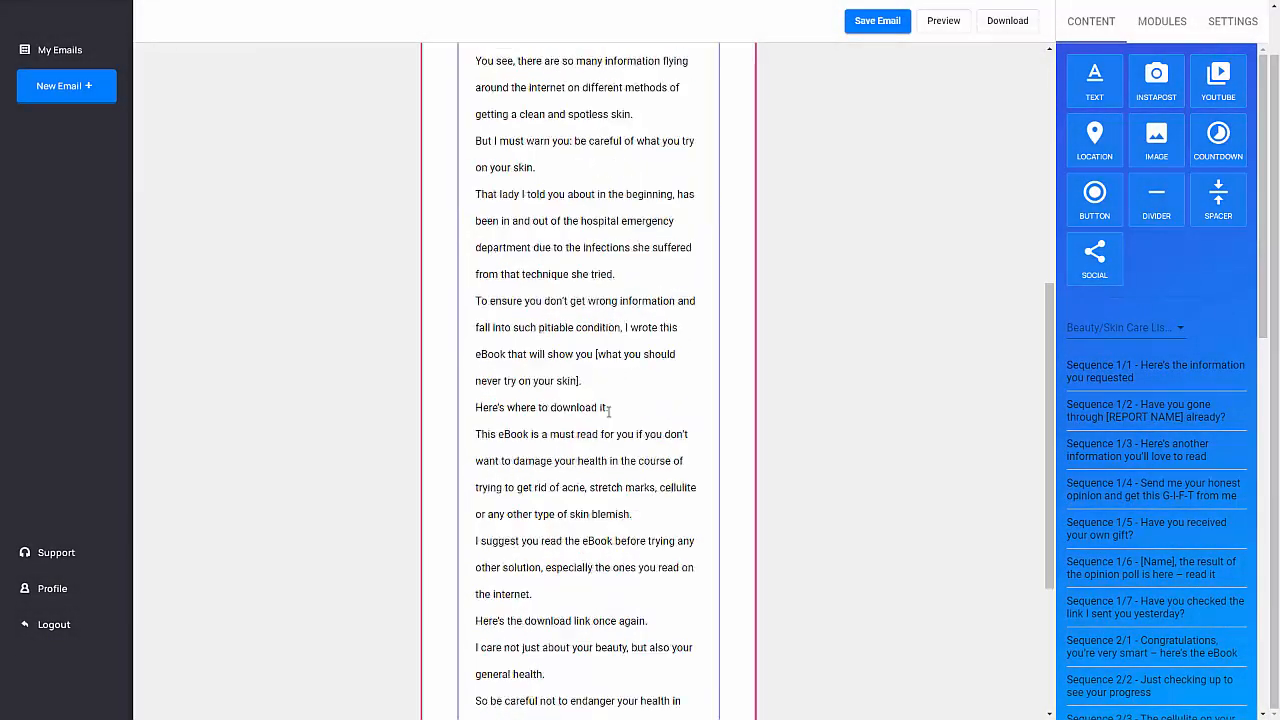
scroll(608, 410, down, 3)
scroll(608, 420, up, 8)
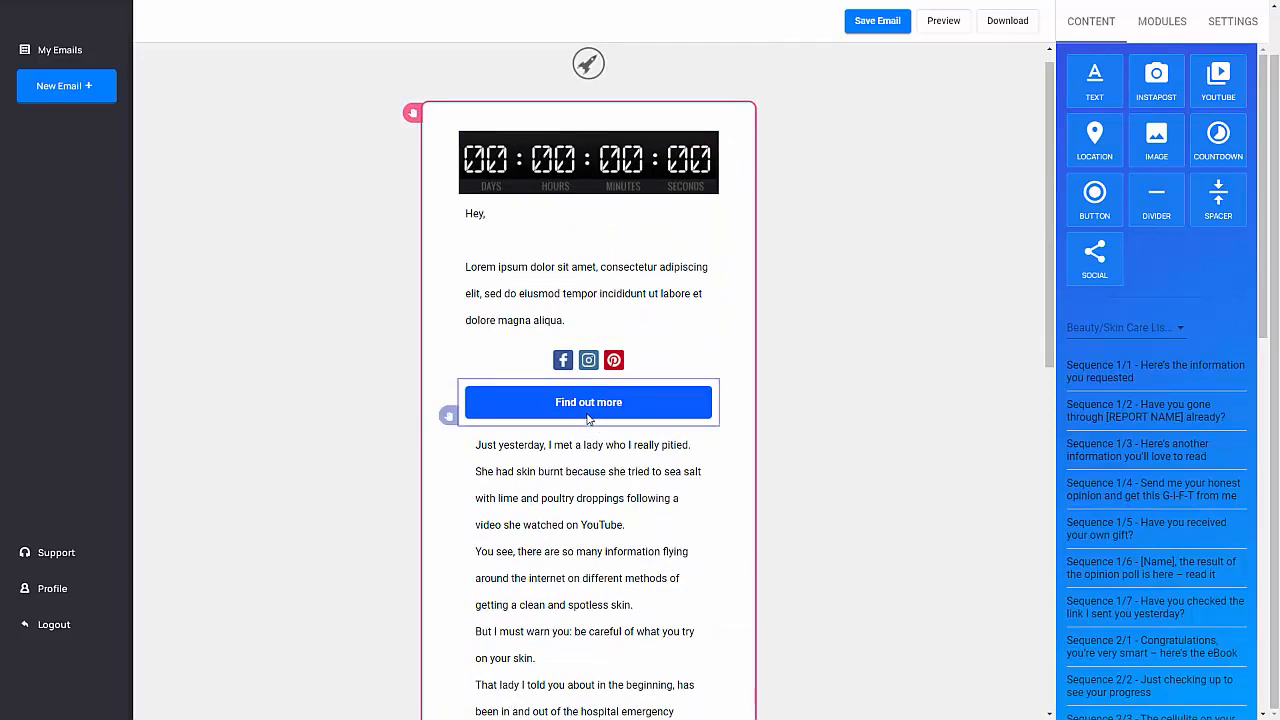
- Examine the available ready-made modules and the font settings of the swipe text block below the "Find out more" button
scroll(600, 420, up, 1)
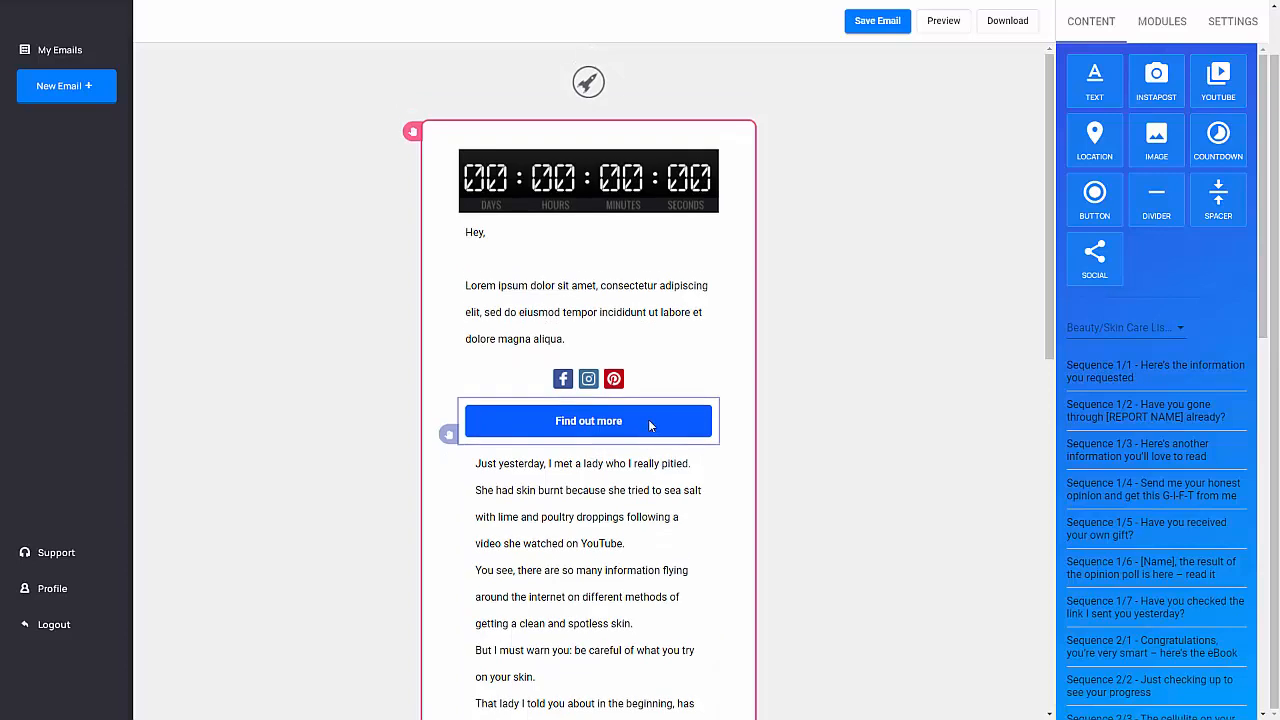
click(1162, 22)
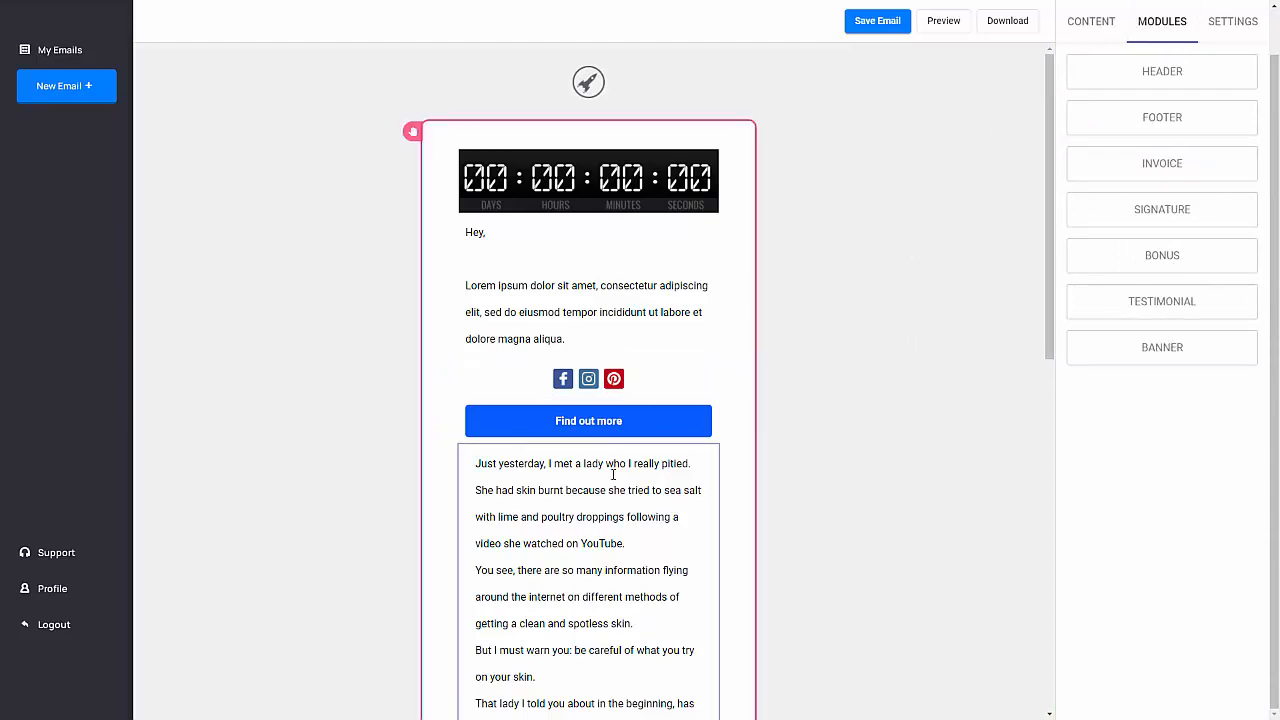
click(1225, 26)
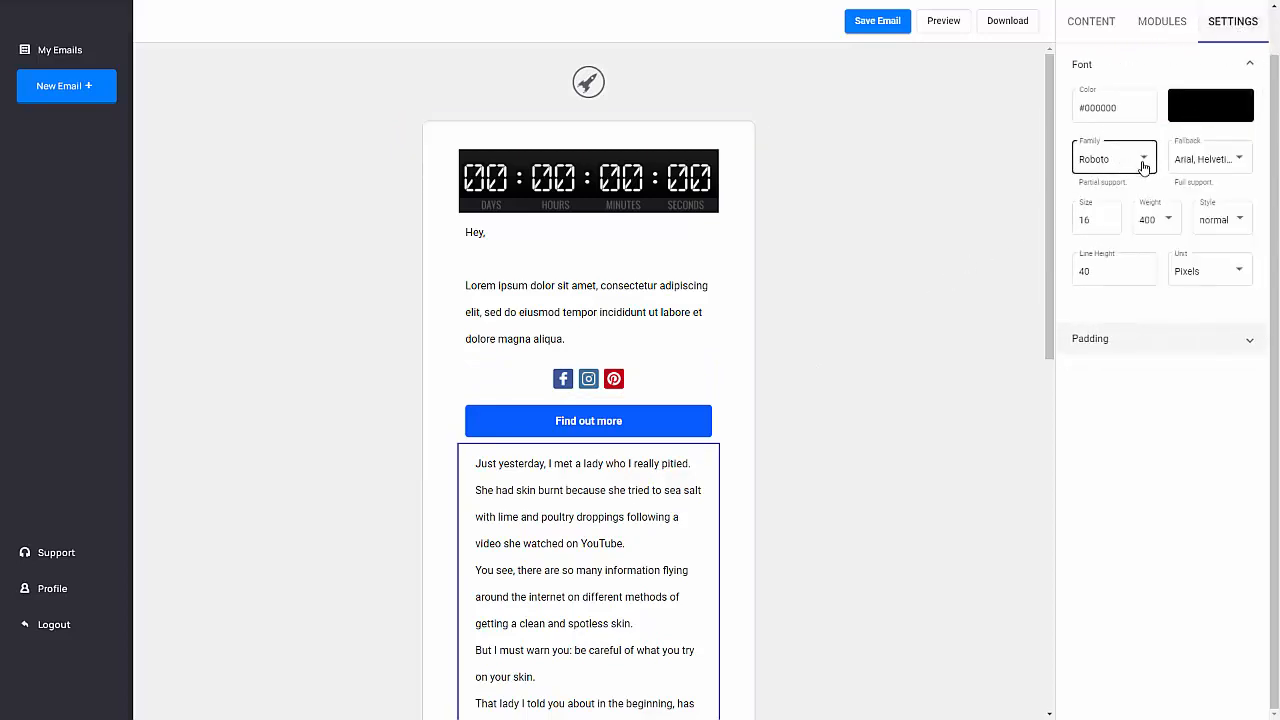
scroll(590, 480, down, 10)
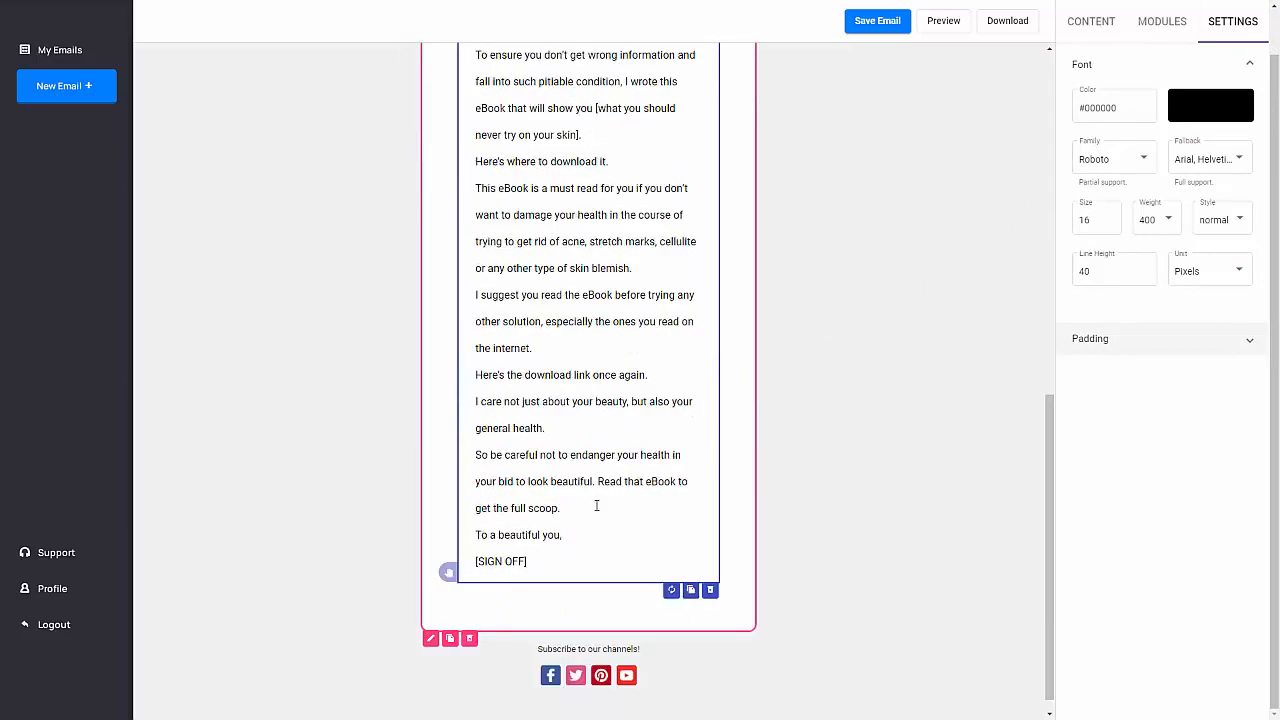
scroll(591, 524, up, 10)
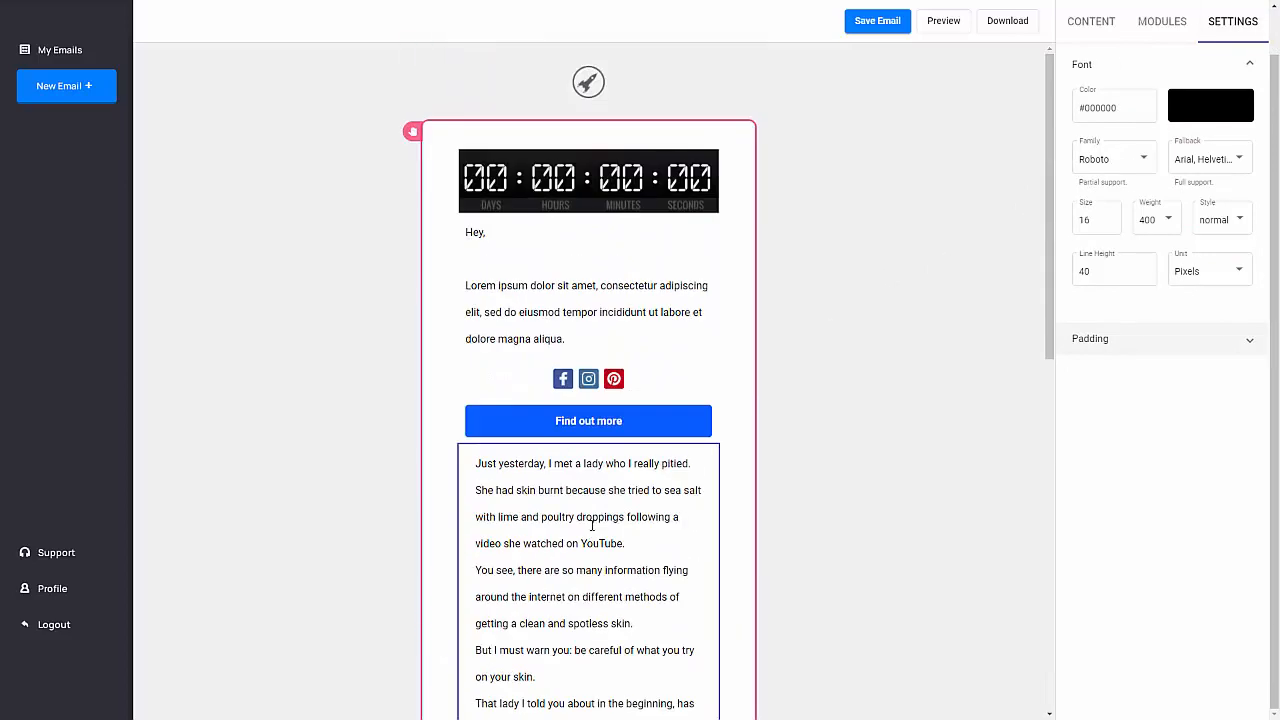
click(1091, 22)
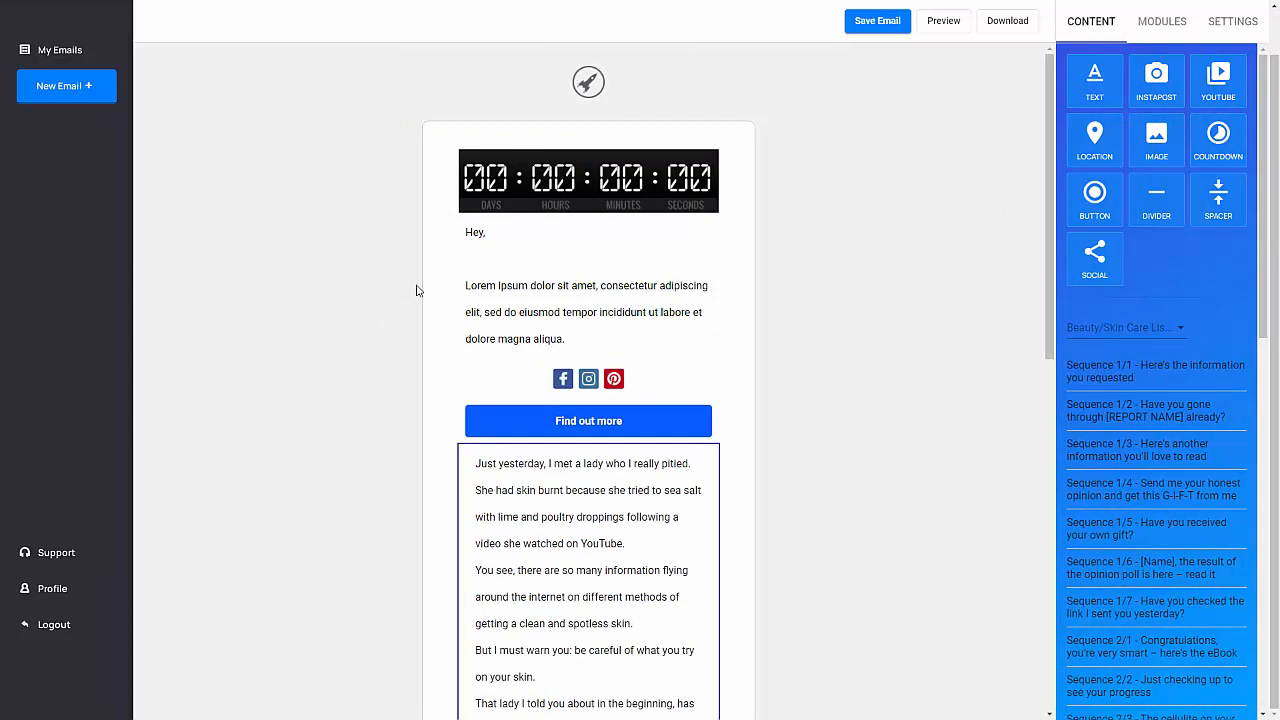
scroll(930, 84, up, 1)
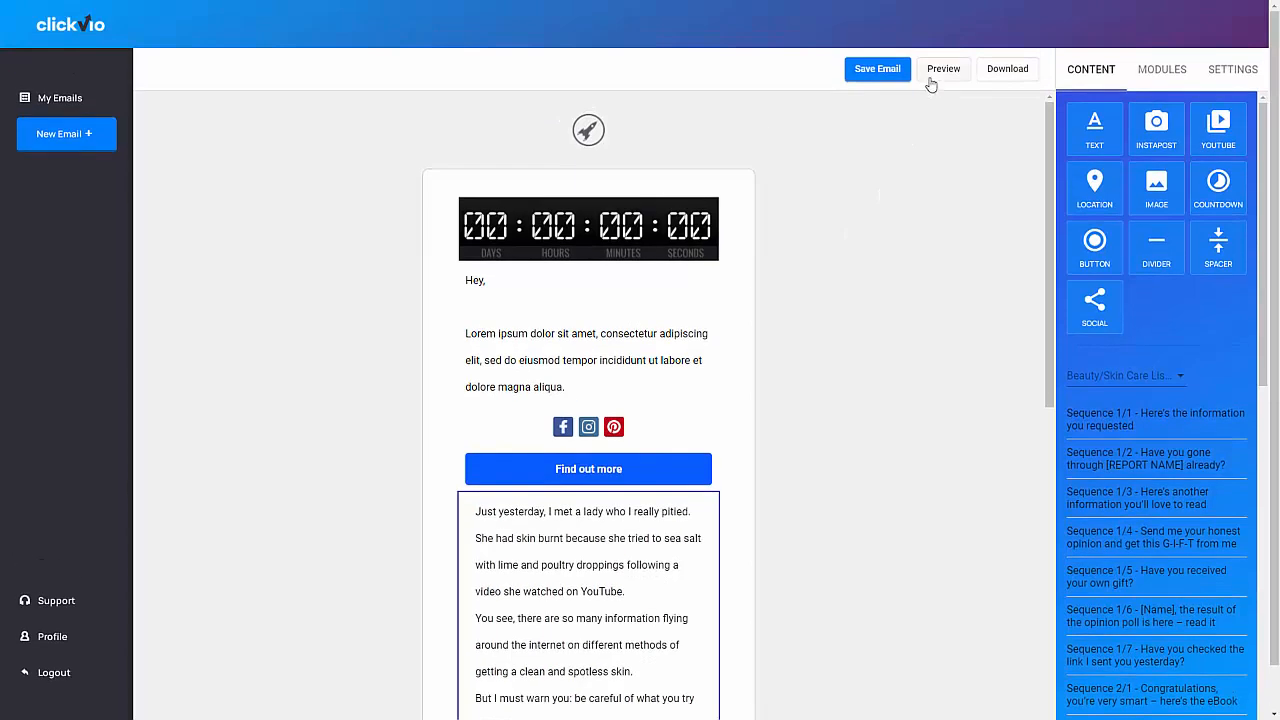
- Preview the email in the desktop, mobile and tablet layouts and return to the editor
click(932, 75)
click(937, 69)
scroll(717, 334, down, 4)
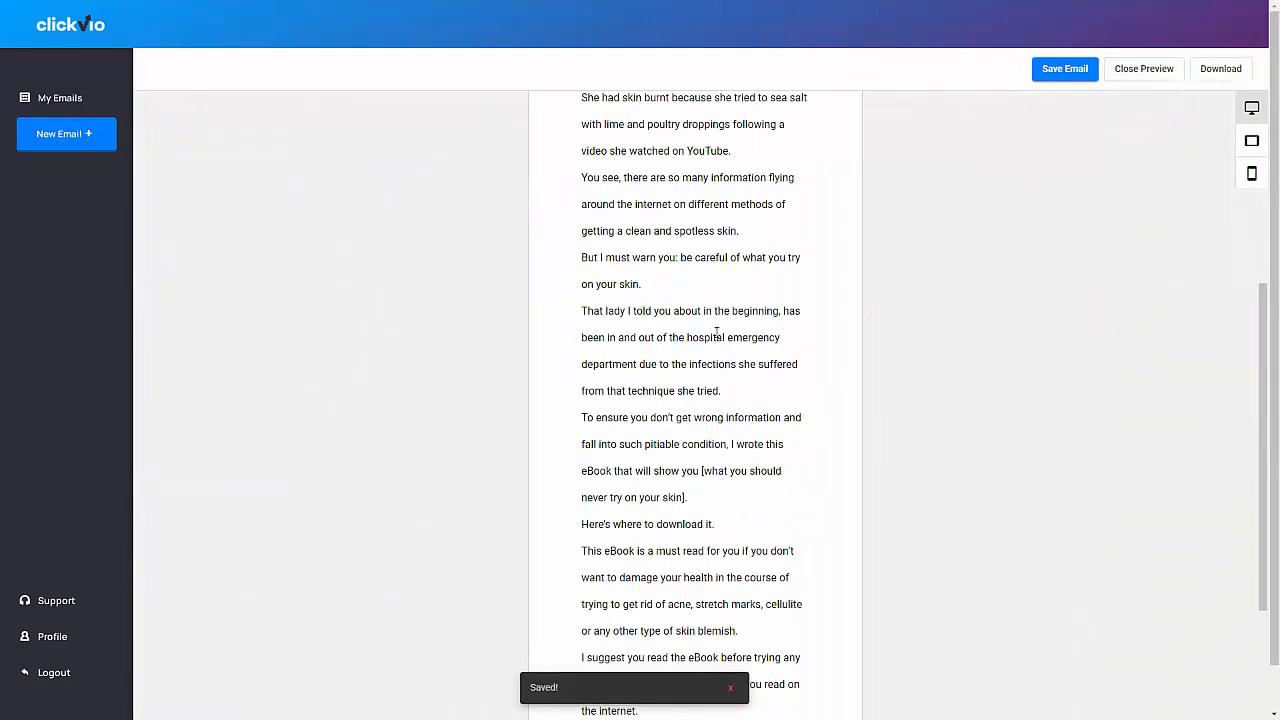
scroll(720, 330, up, 4)
click(1251, 172)
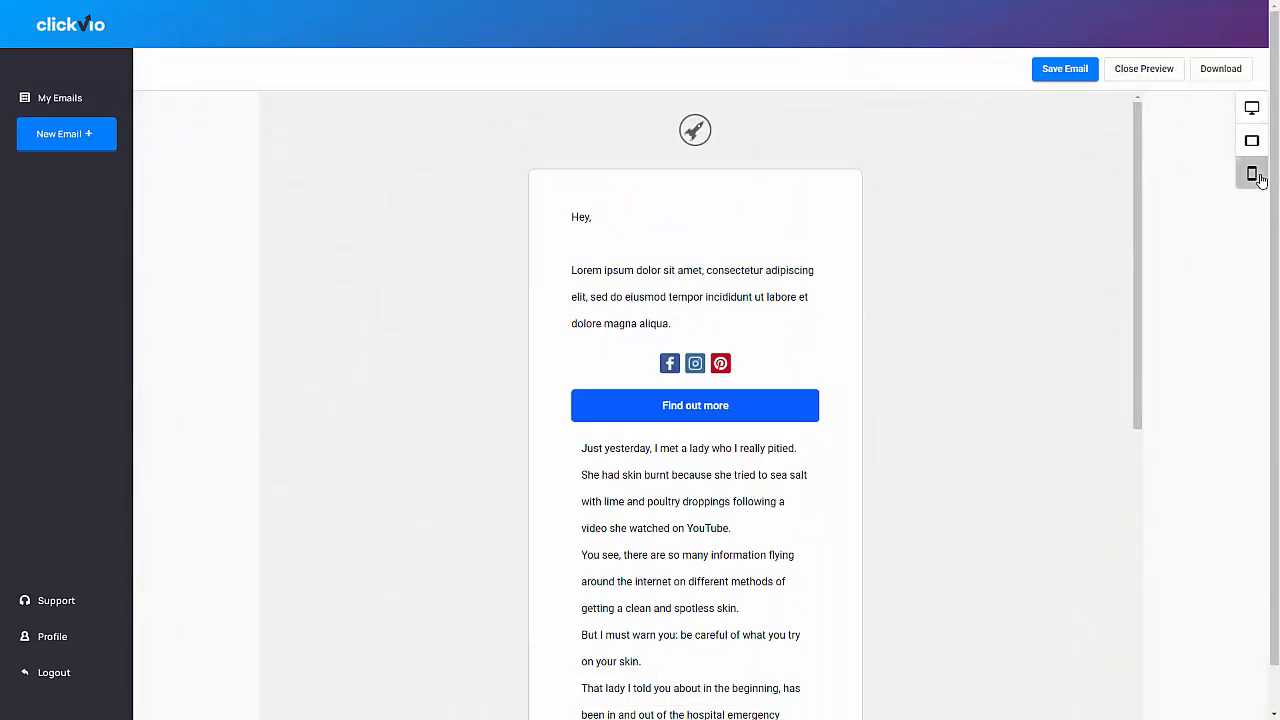
scroll(740, 394, down, 10)
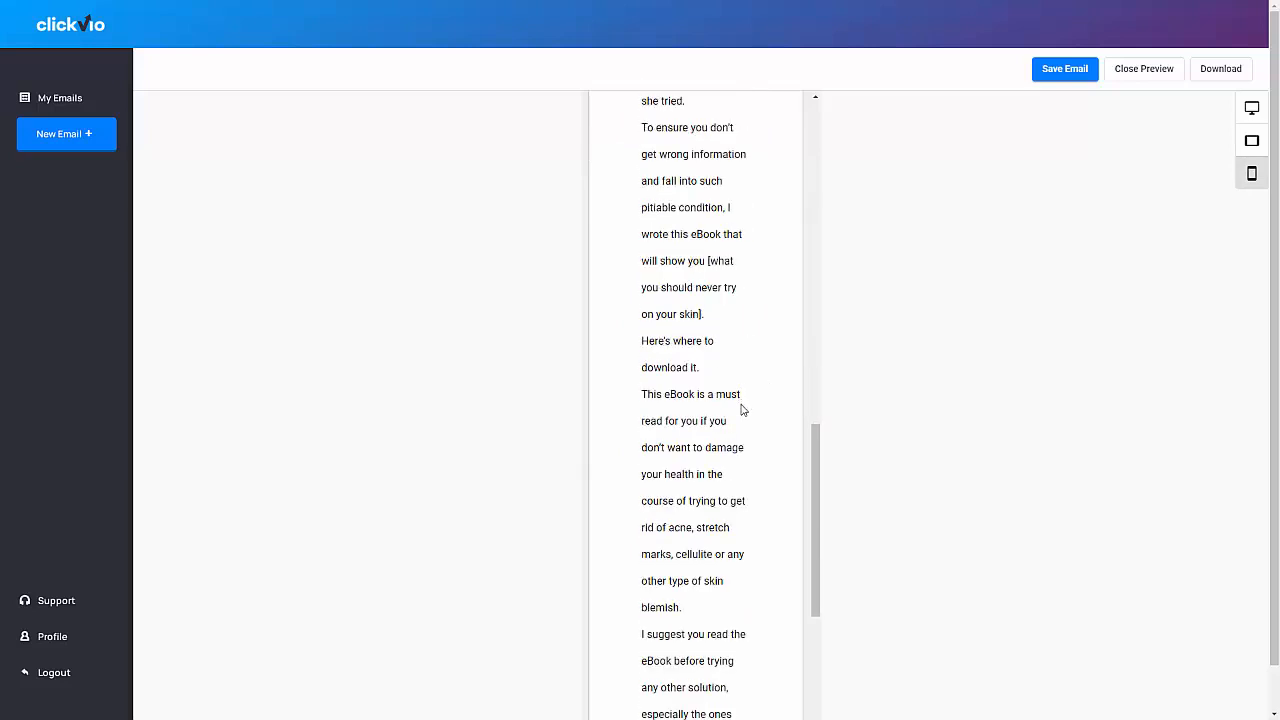
scroll(740, 394, up, 10)
click(1251, 141)
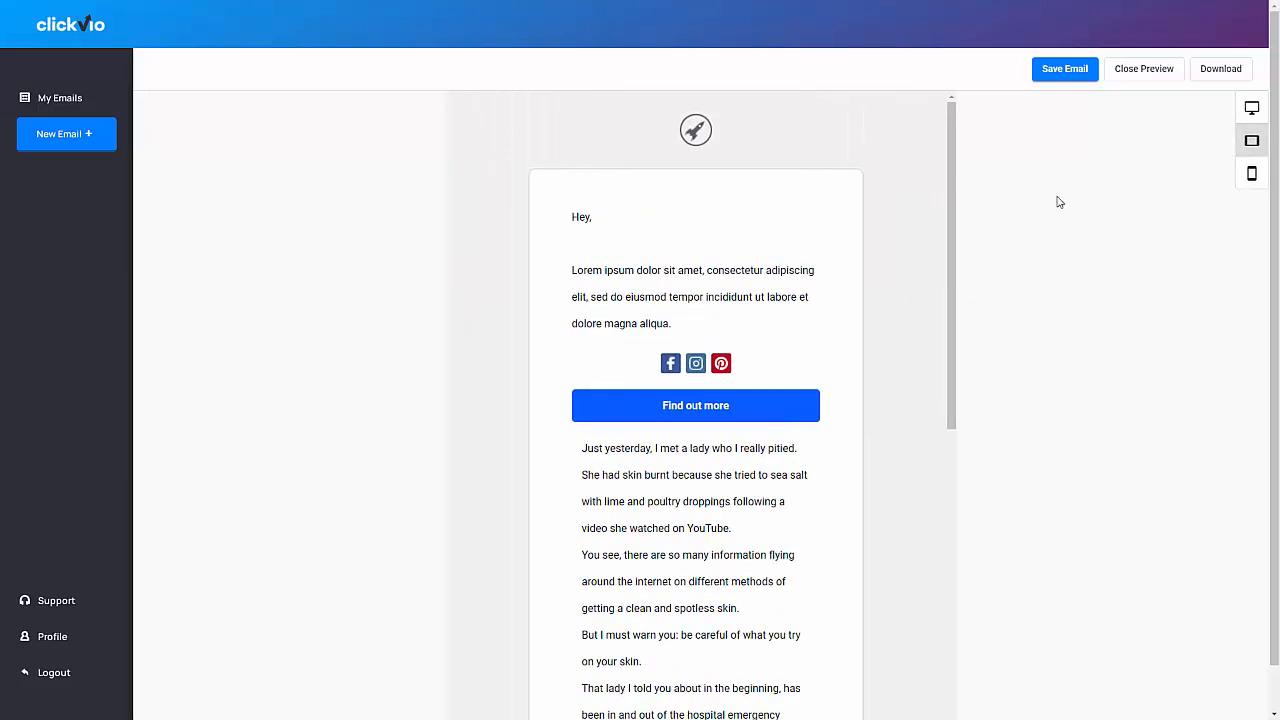
click(1251, 107)
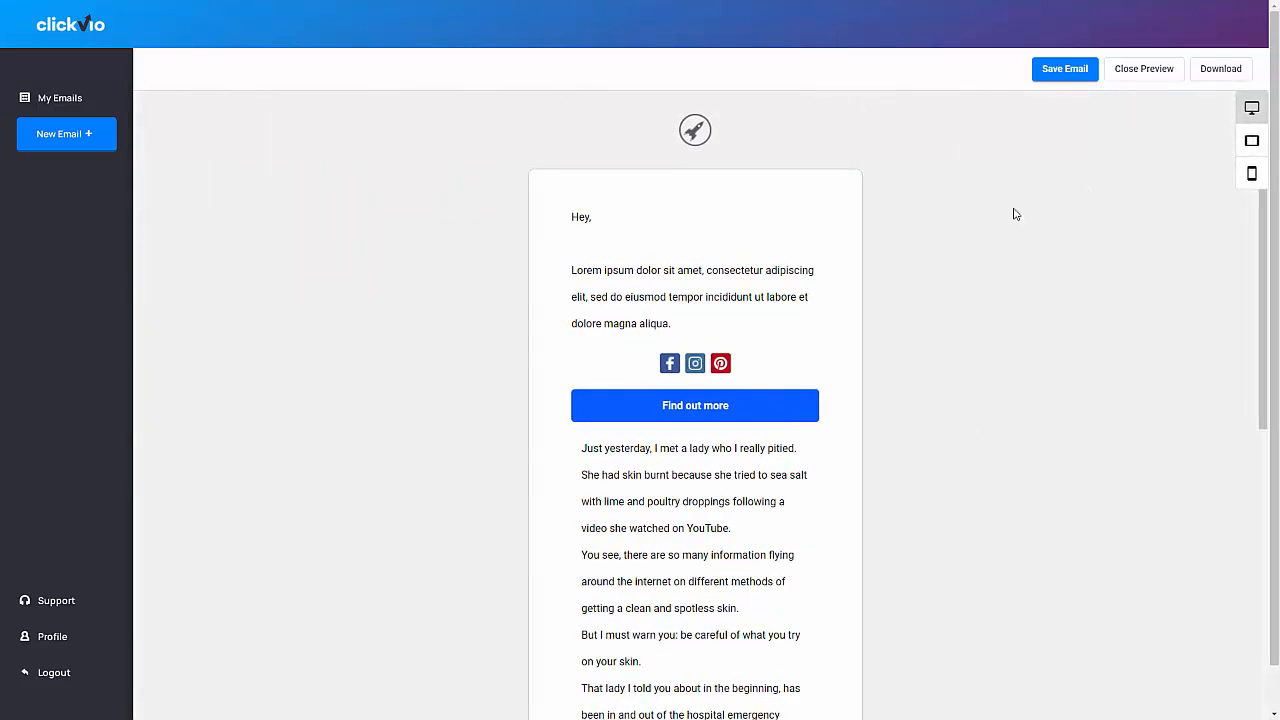
click(1128, 72)
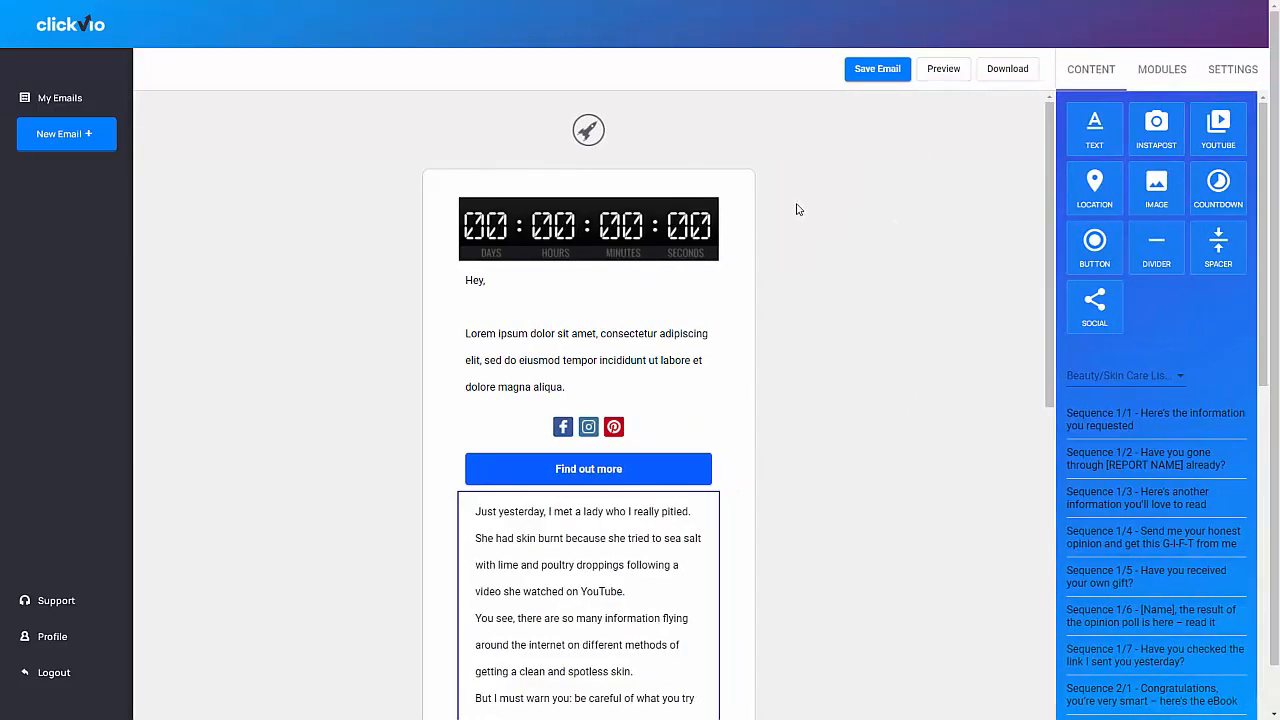
- Download the email as HTML output and show the downloaded file in its folder
click(1012, 74)
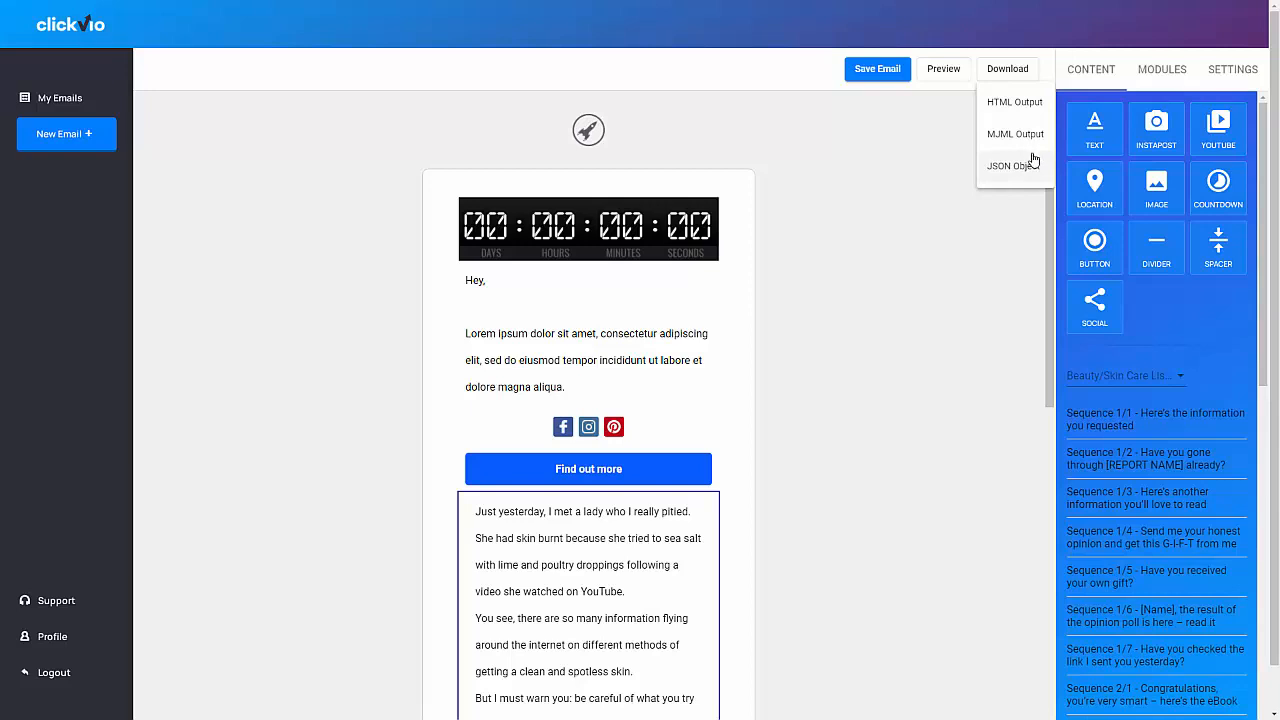
click(1012, 102)
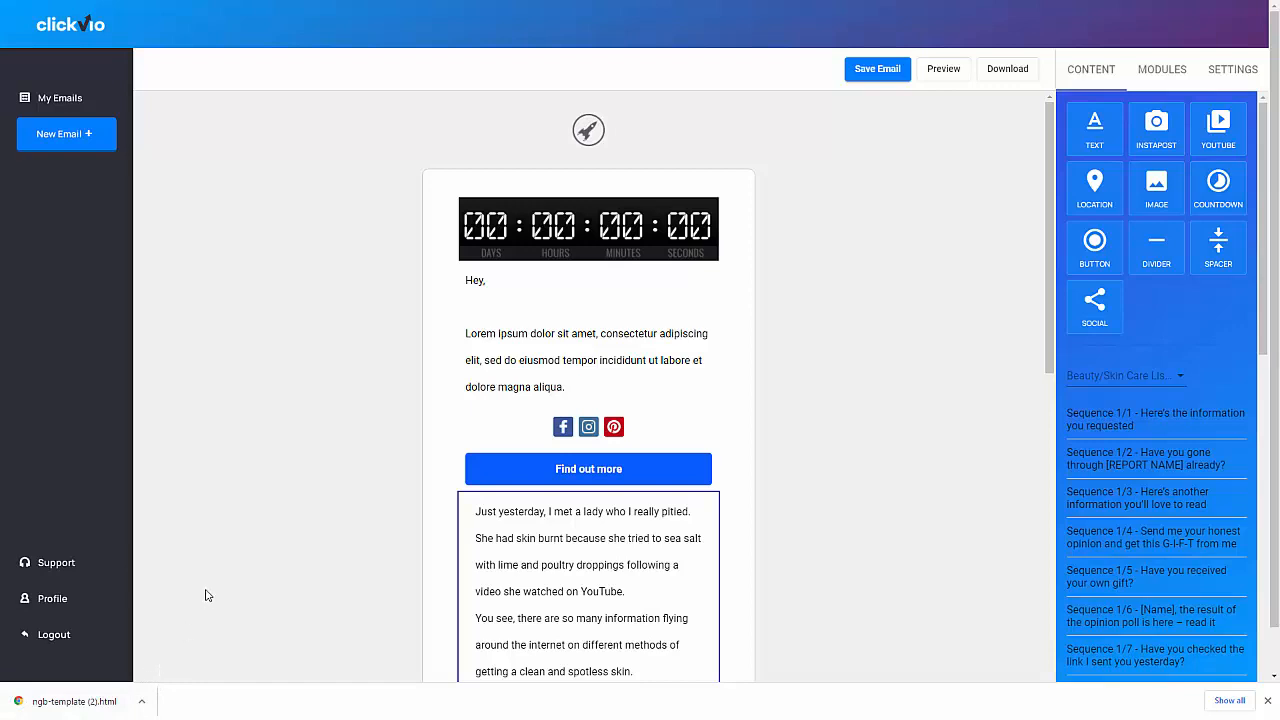
click(146, 705)
click(182, 656)
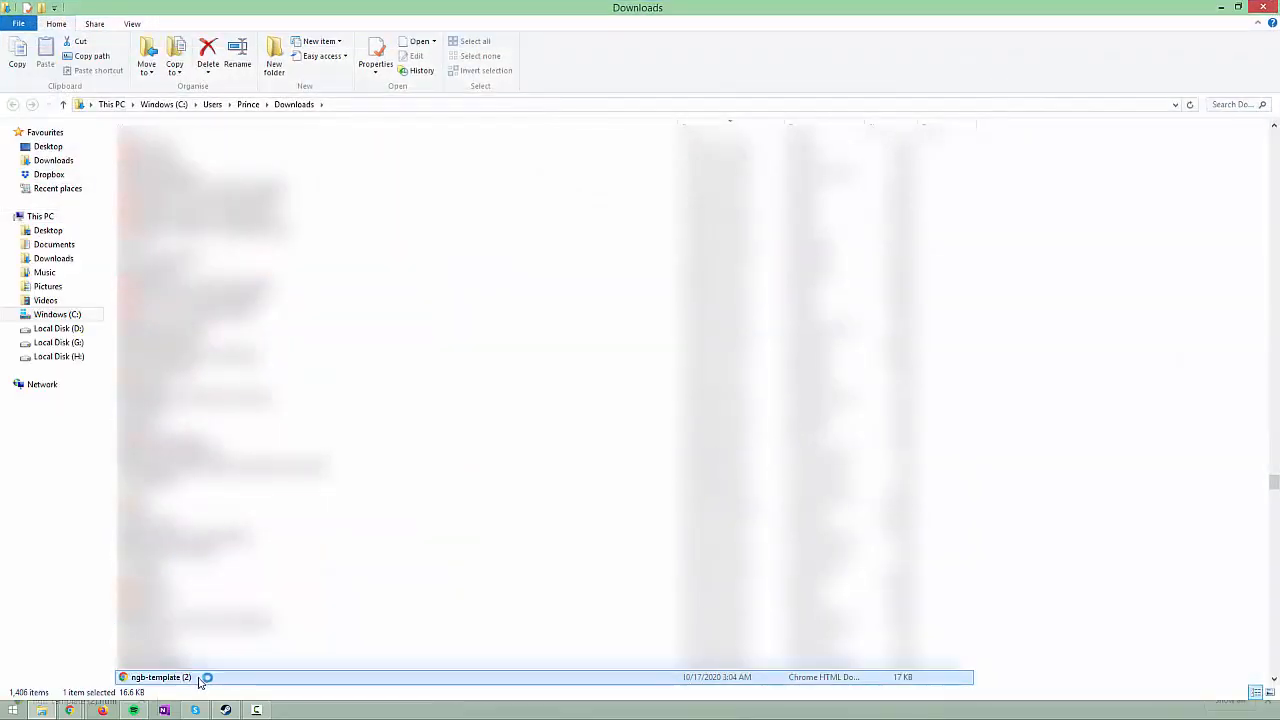
- Open the downloaded file ngb-template (2) in Notepad and copy its entire HTML code
right_click(199, 679)
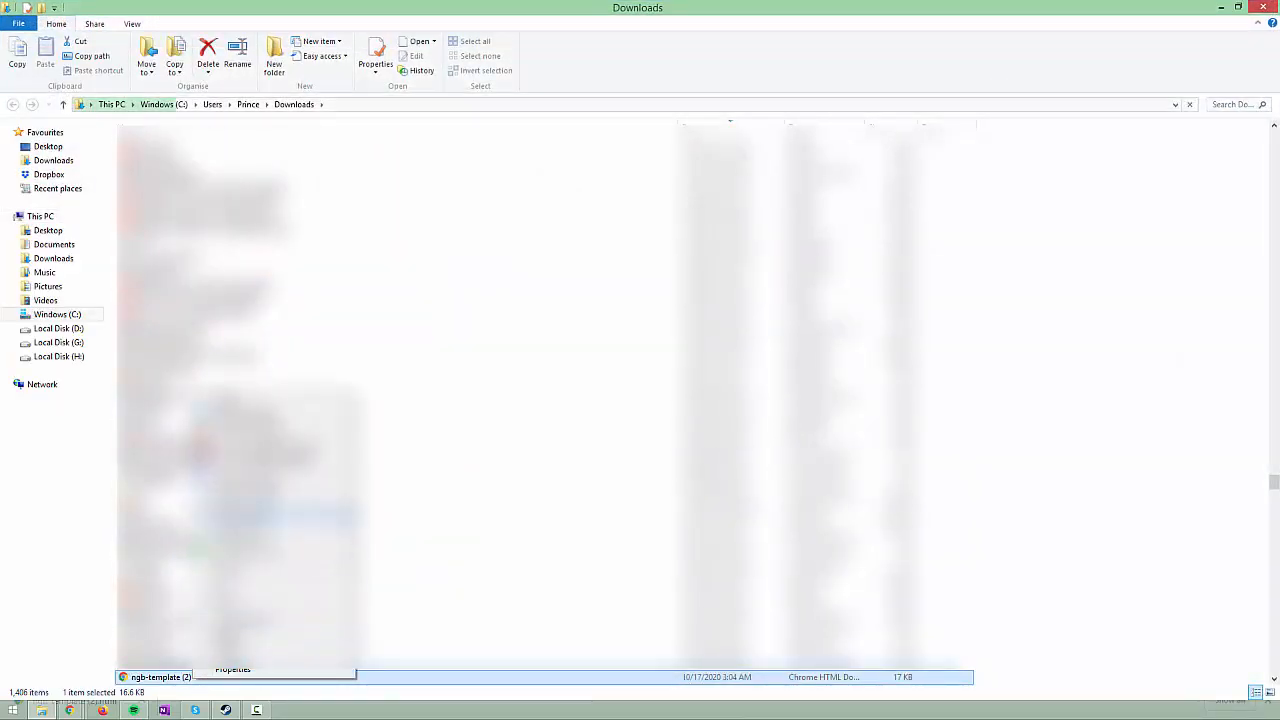
mouse_move(280, 515)
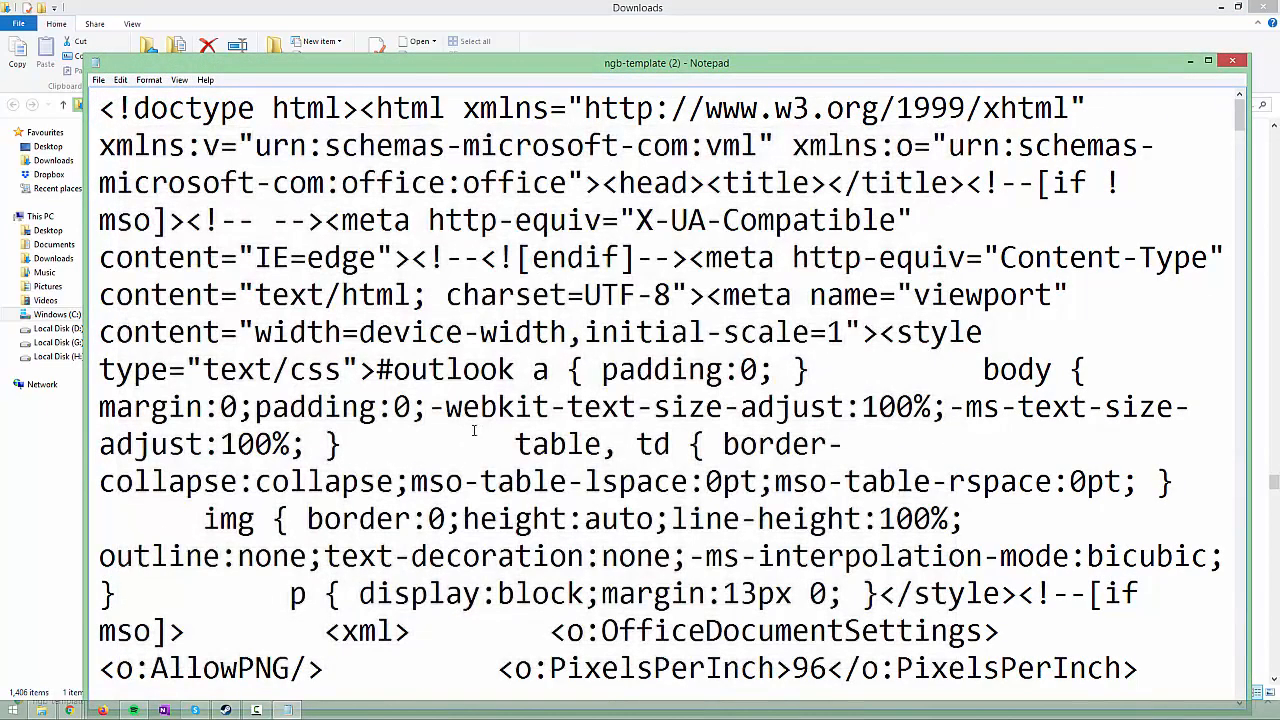
key(ctrl+a)
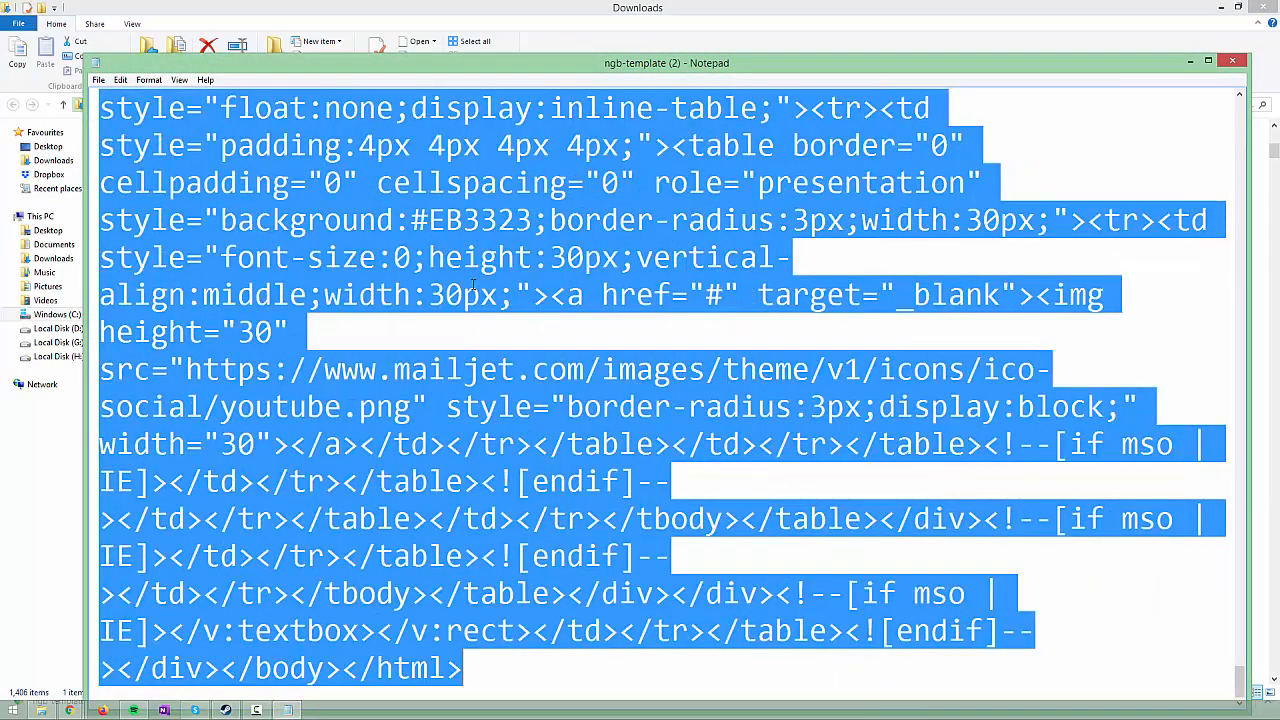
right_click(474, 265)
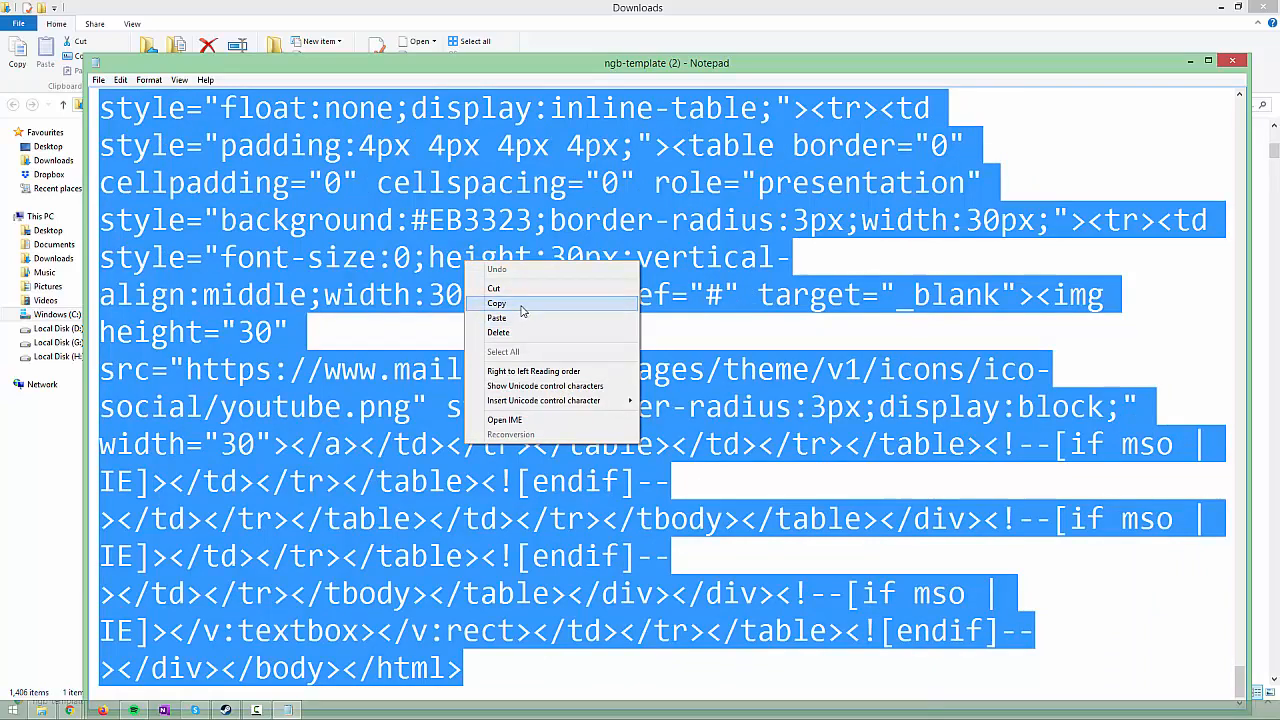
click(505, 298)
- Switch to a Chrome browser window and open a new tab for setting up a Mailvio campaign
mouse_move(72, 710)
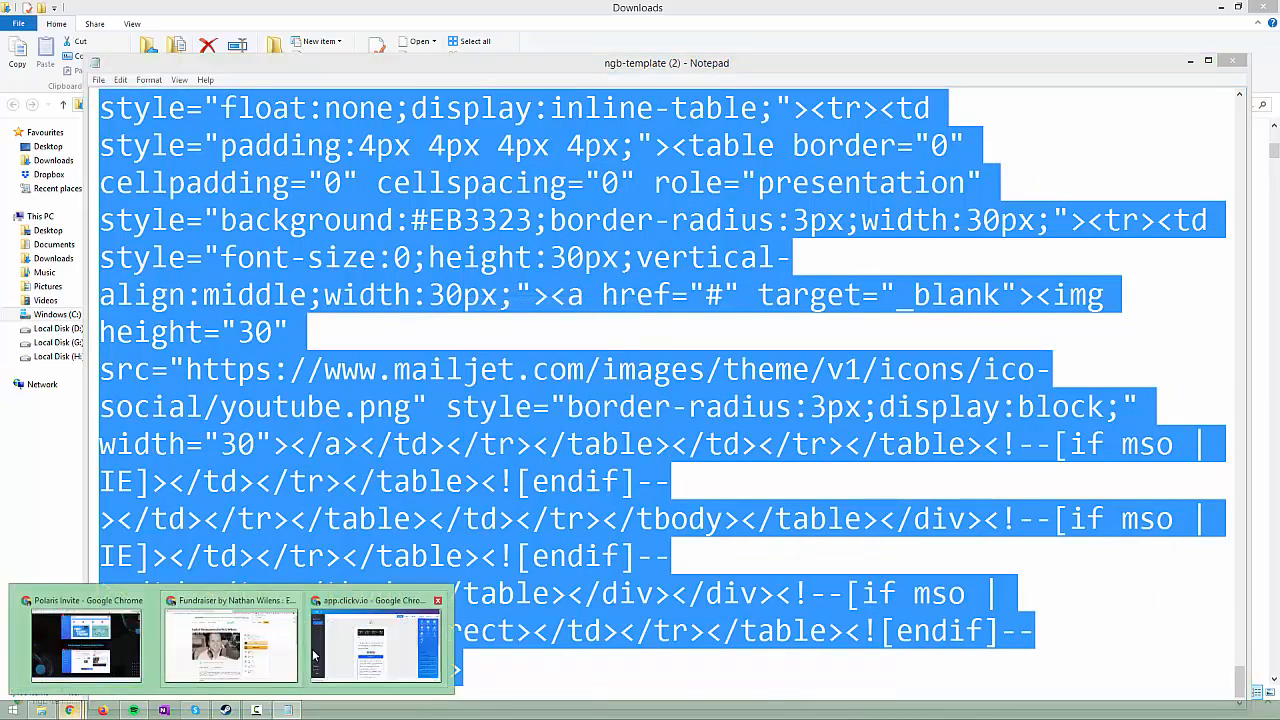
click(220, 643)
key(ctrl+t)
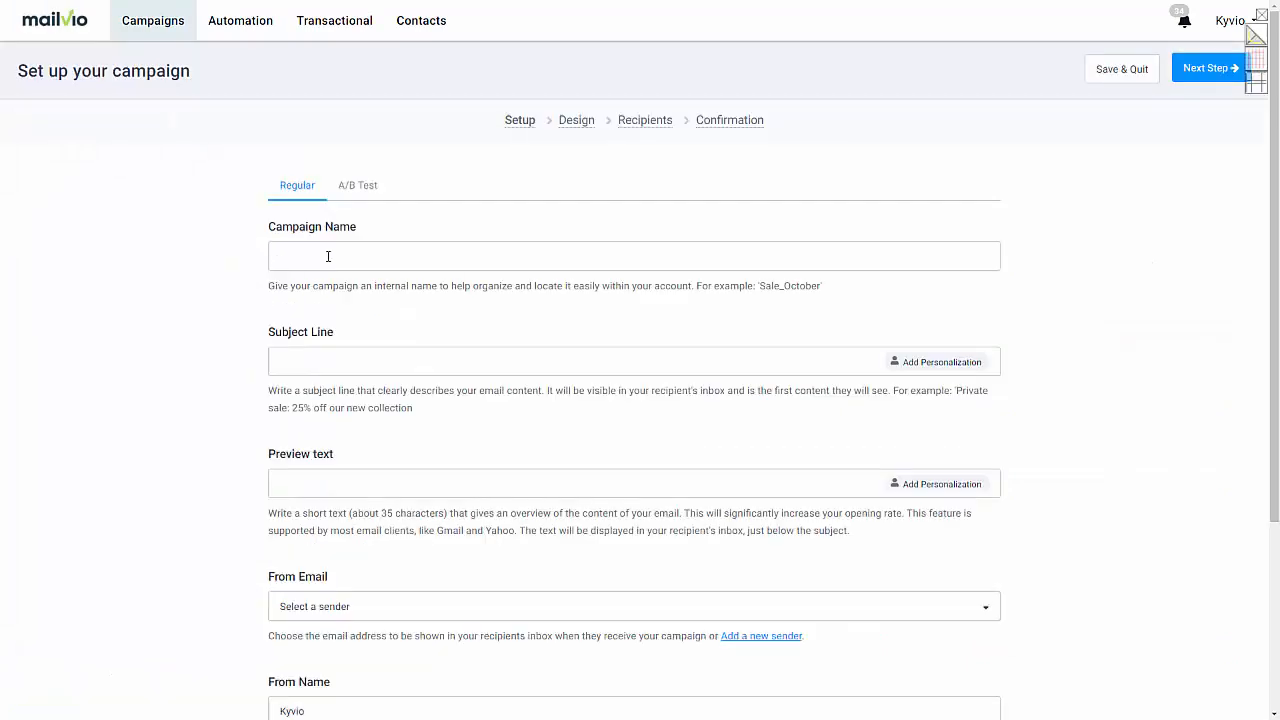
- Name the campaign "Clickvio recommendation" and enter the subject line "Go get this..."
click(340, 254)
text(Cli)
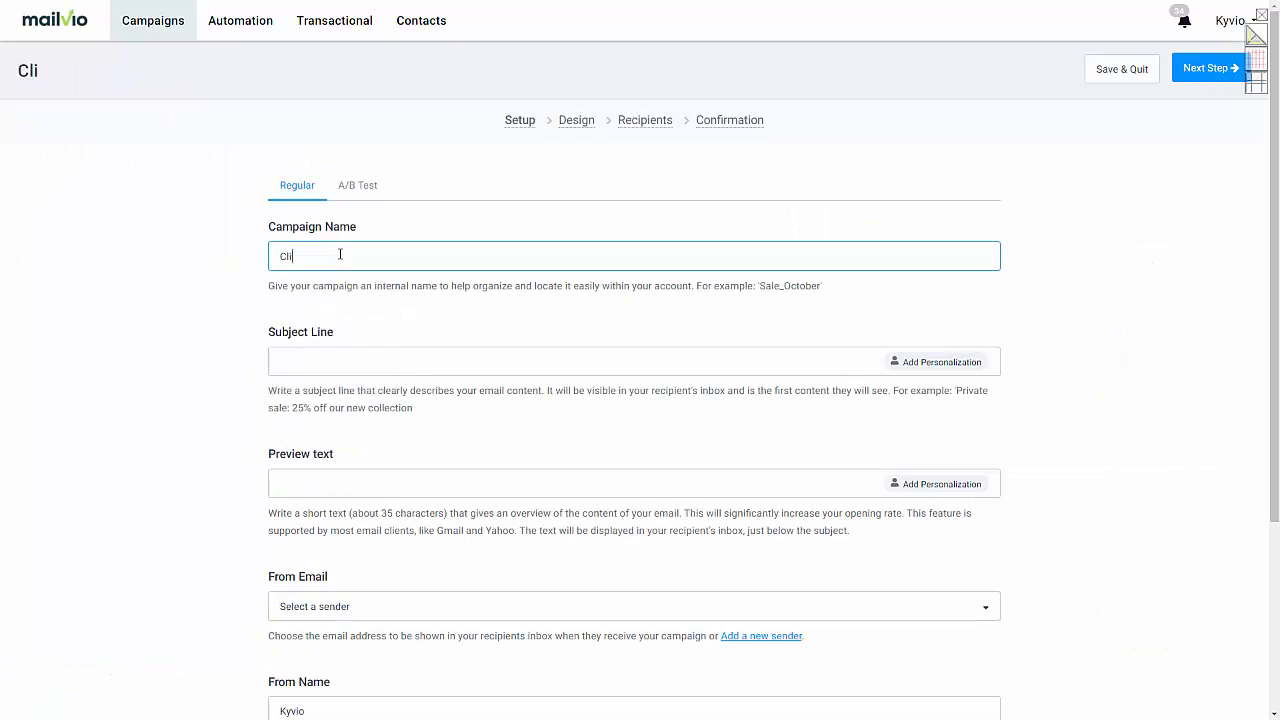
text(ckvio recommendation)
key(Tab)
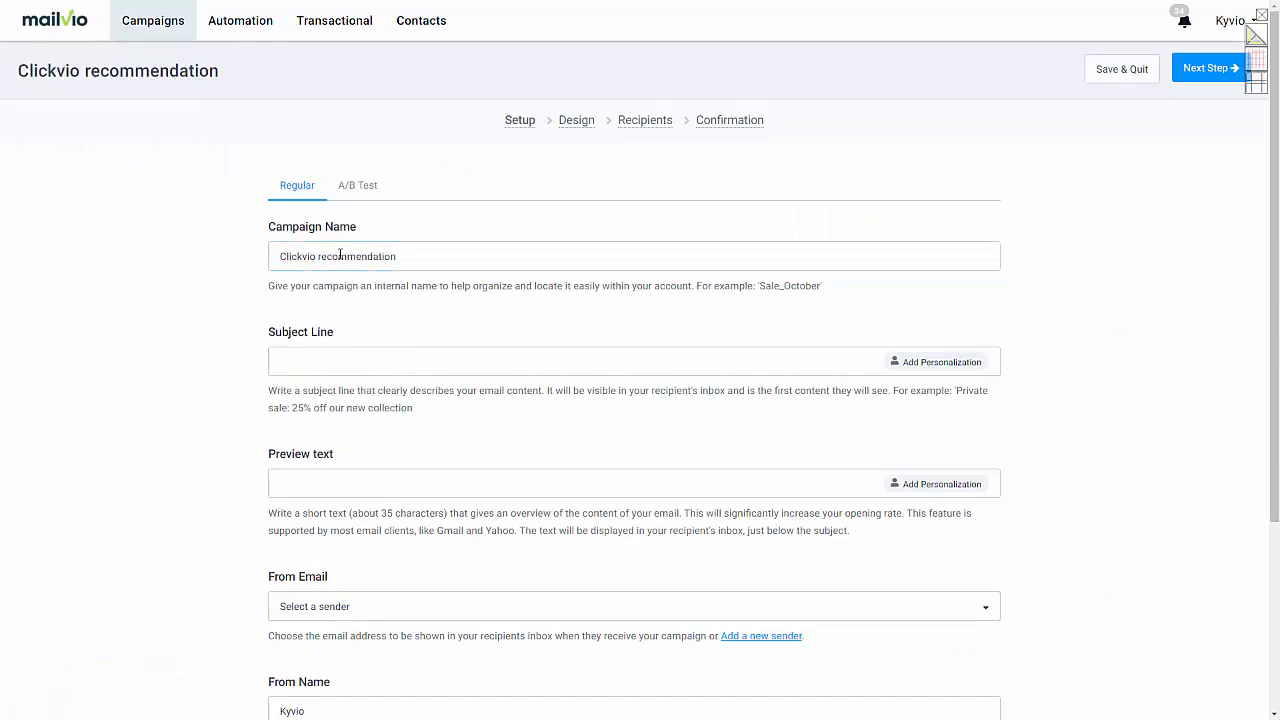
text(Go get this...)
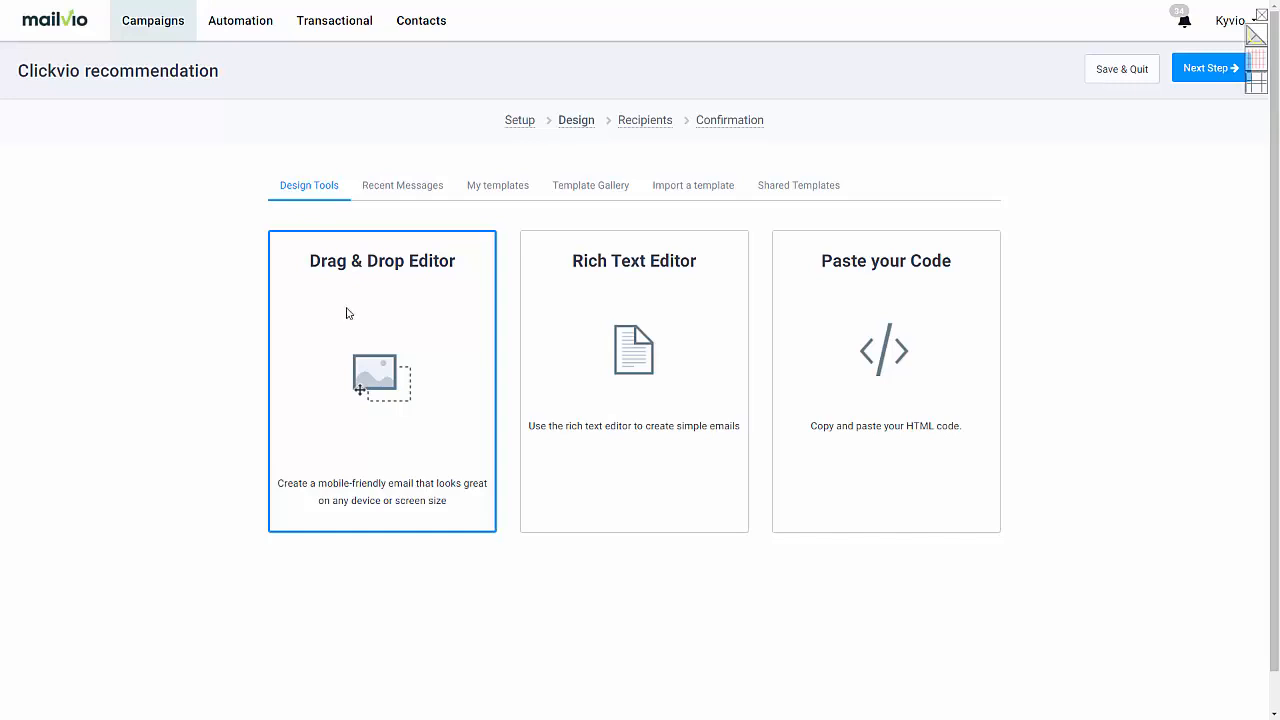
- Choose the Paste your Code design option, paste the copied HTML of the email and save it
click(840, 325)
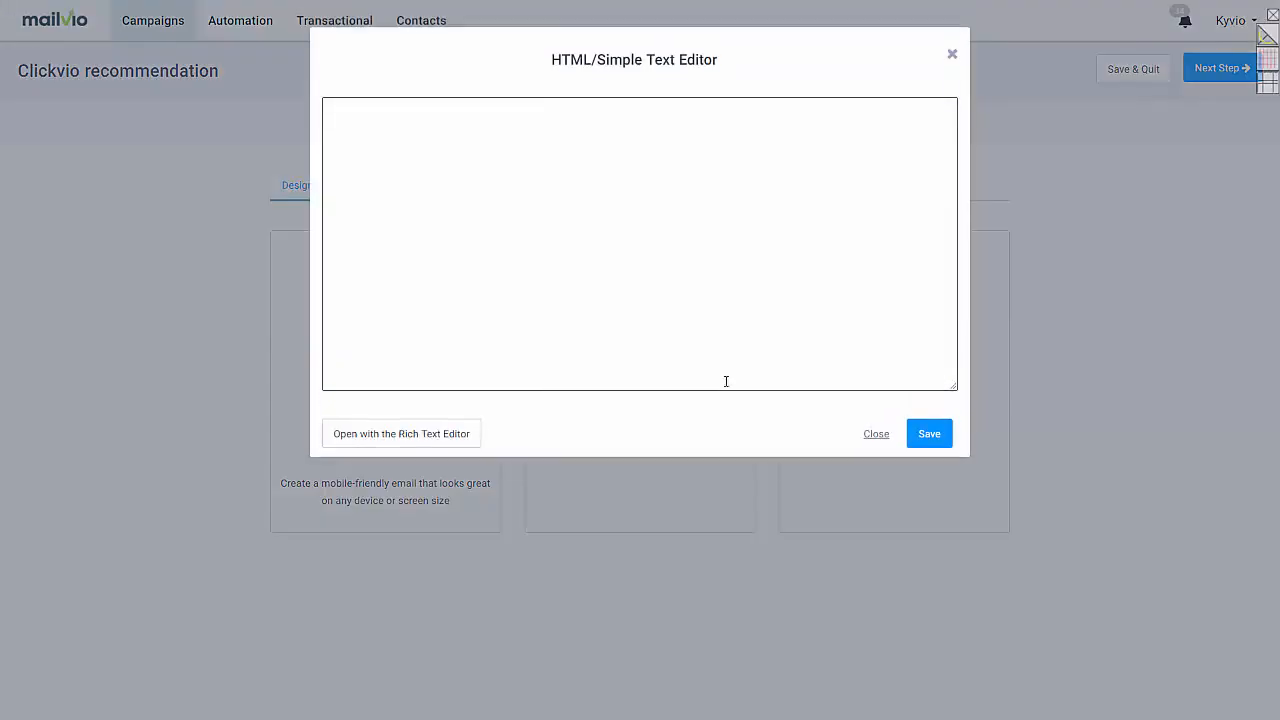
click(614, 329)
key(ctrl+v)
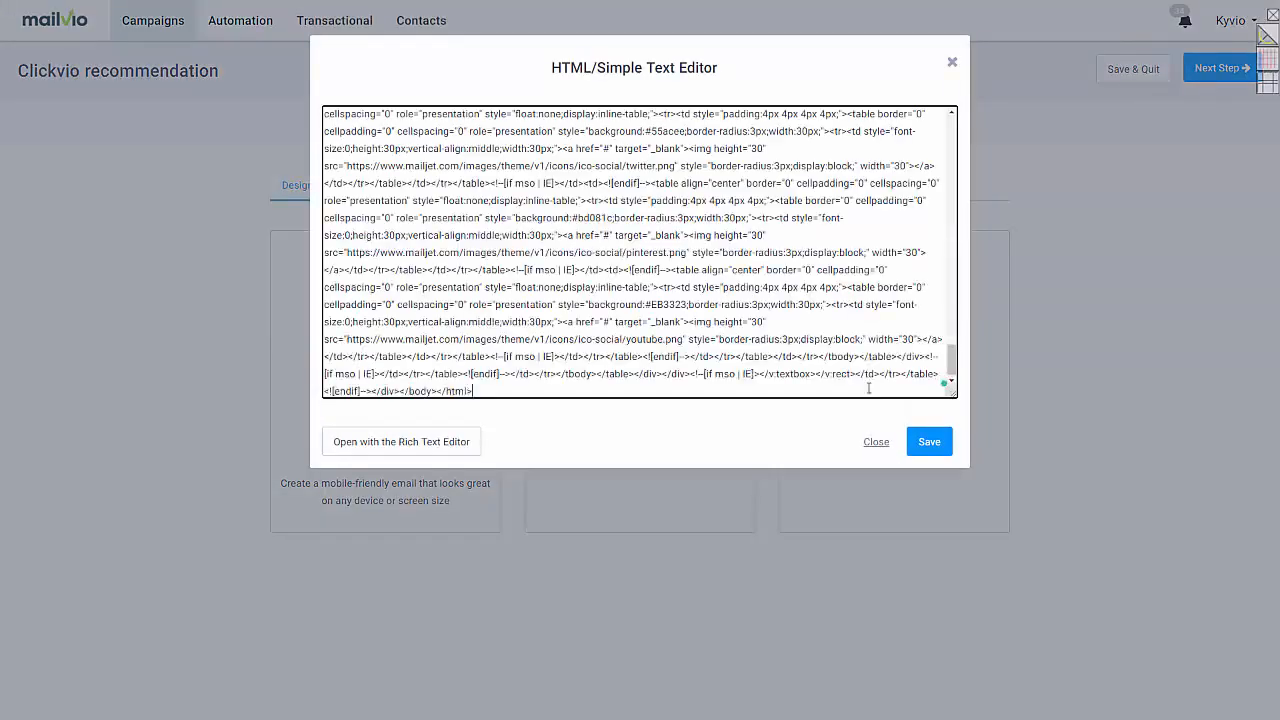
scroll(776, 311, up, 15)
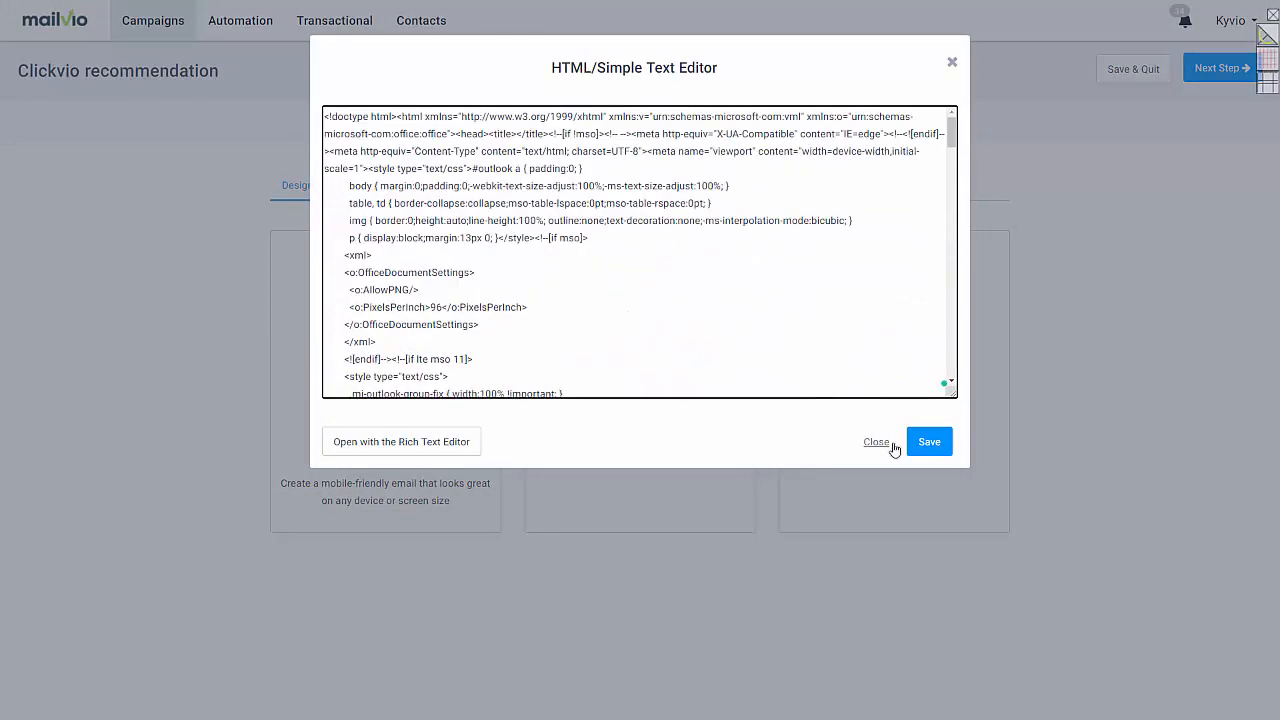
click(929, 446)
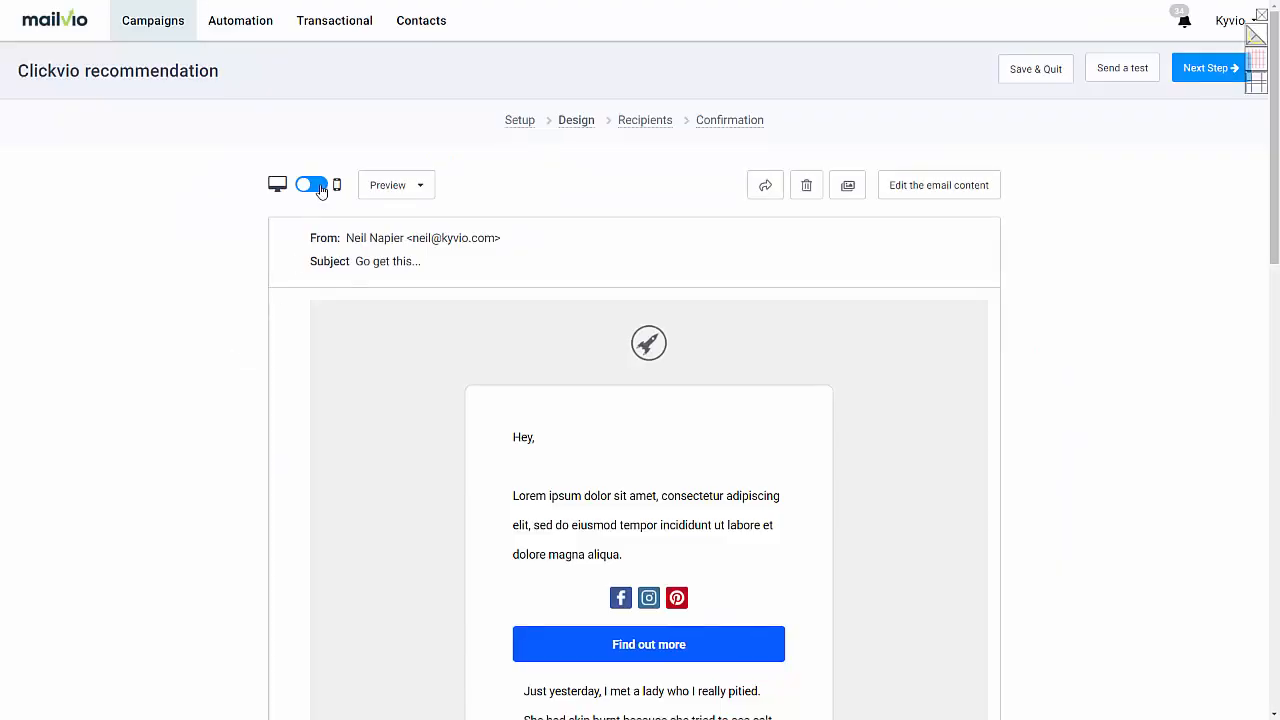
- Switch the campaign's design preview to the mobile layout and look through the email
click(321, 185)
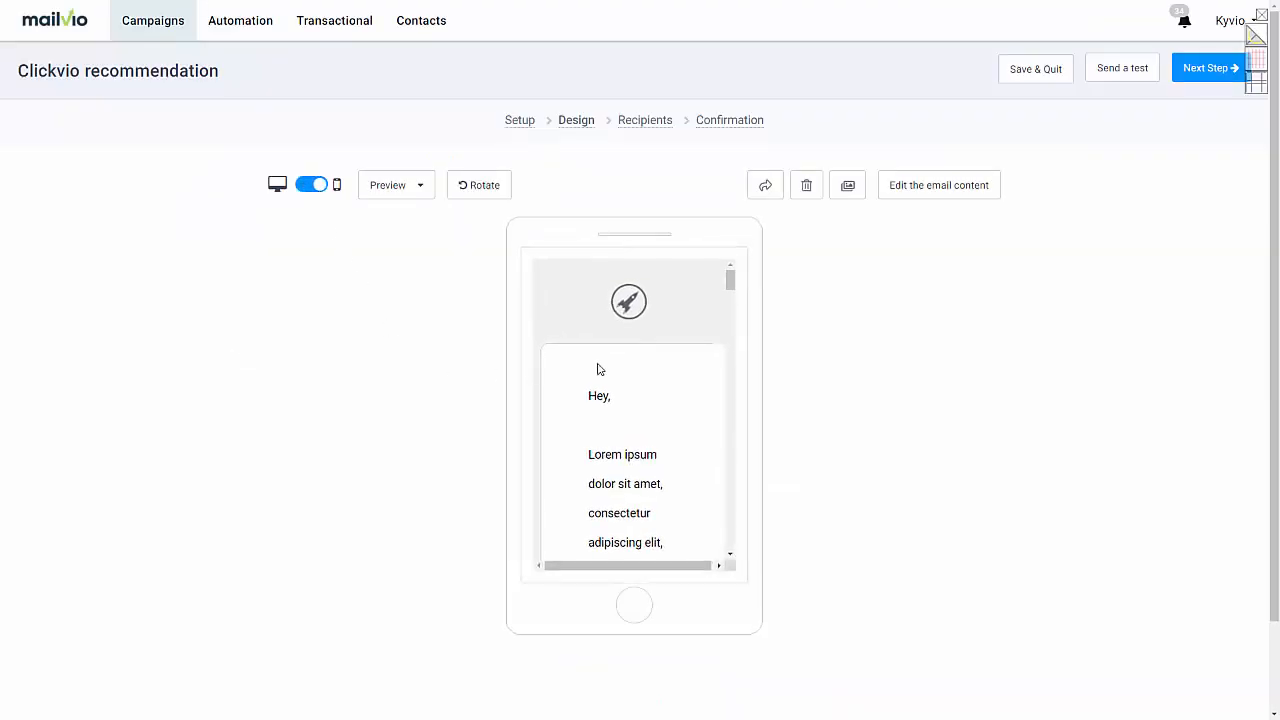
scroll(694, 357, down, 10)
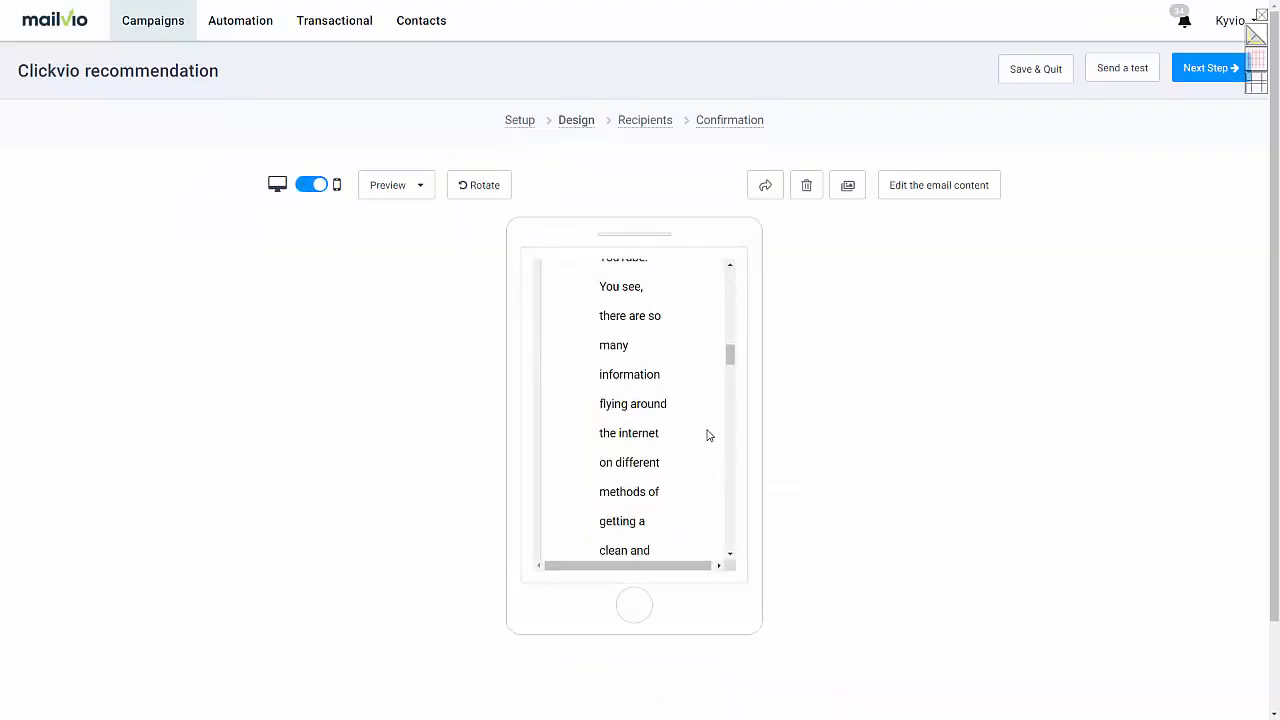
scroll(707, 436, down, 5)
scroll(703, 434, up, 15)
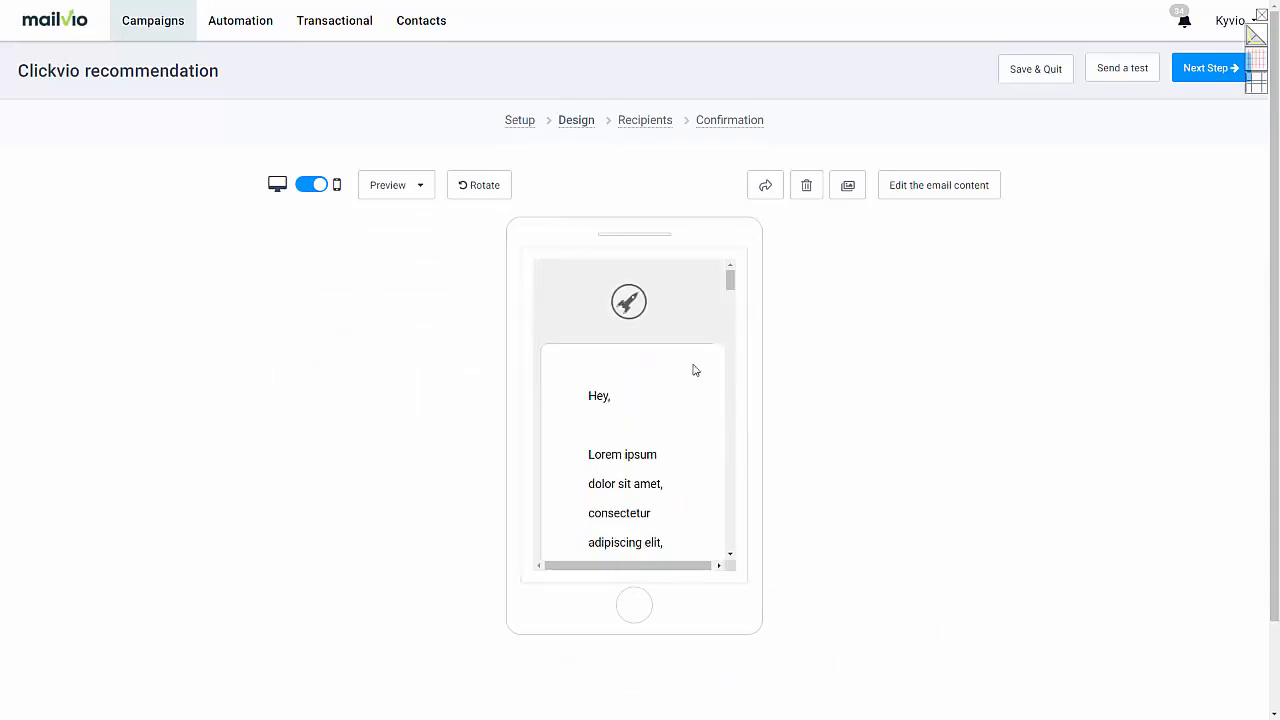
- Open the email content's HTML code for editing, read through the swipe text in it and close it without saving
click(901, 197)
click(658, 266)
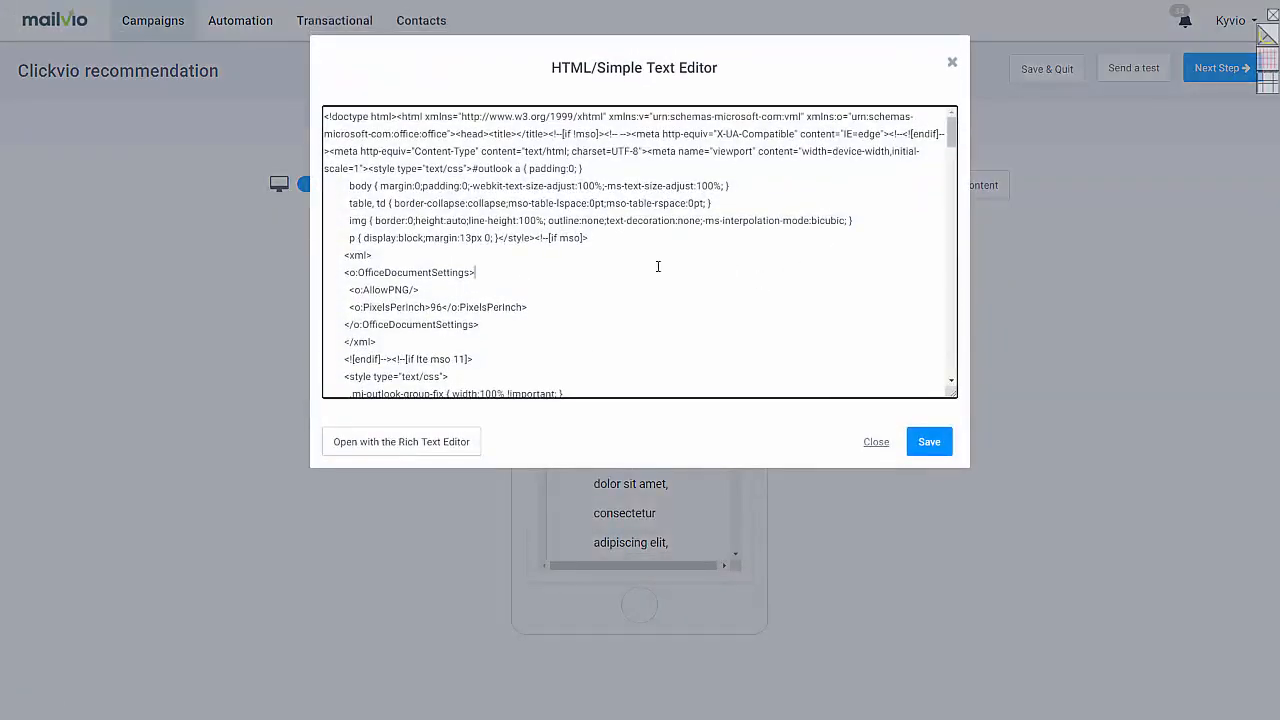
scroll(658, 266, down, 15)
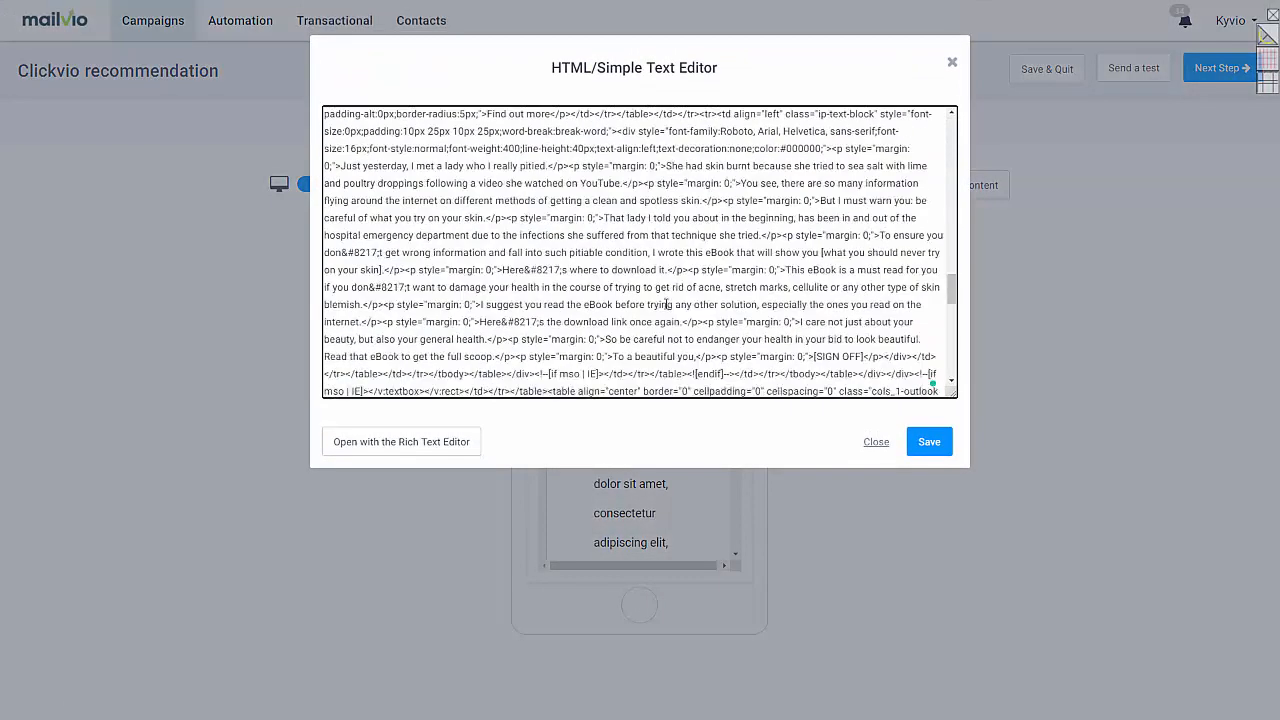
scroll(666, 304, down, 3)
click(870, 444)
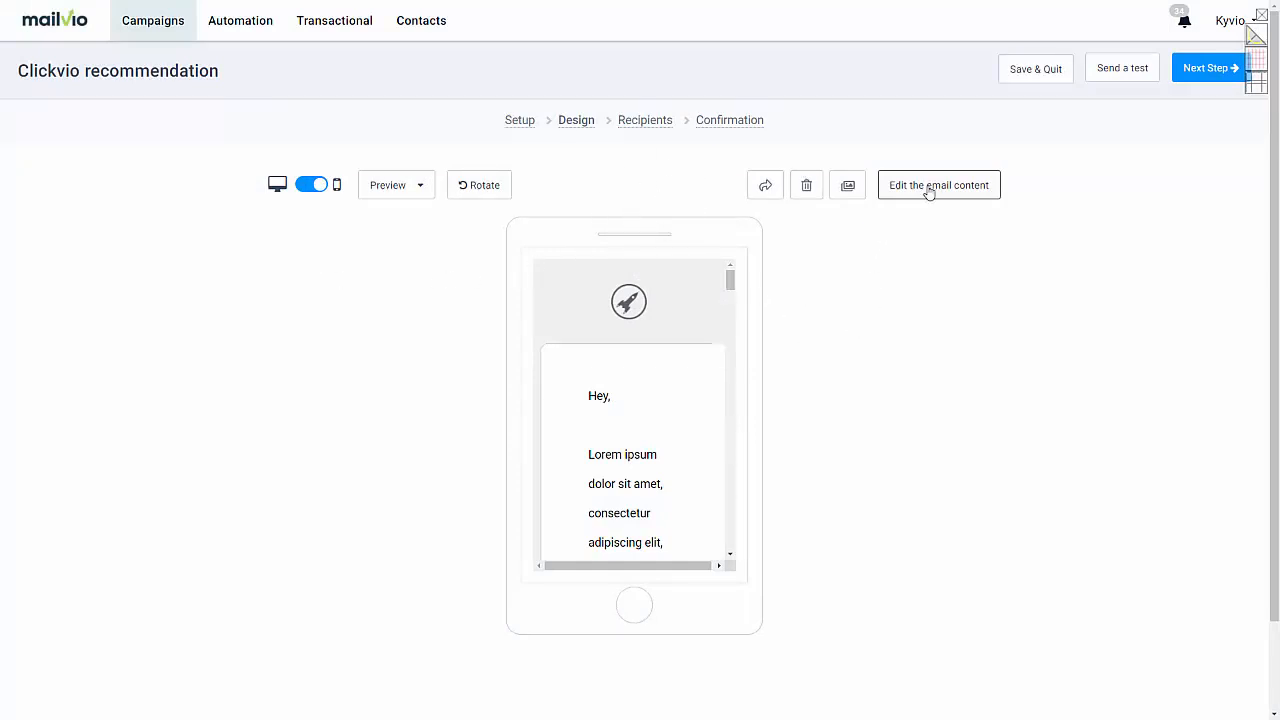
- Send a test of the campaign and look over the received "TEST - Go get this..." email in Zoho Mail
click(1104, 77)
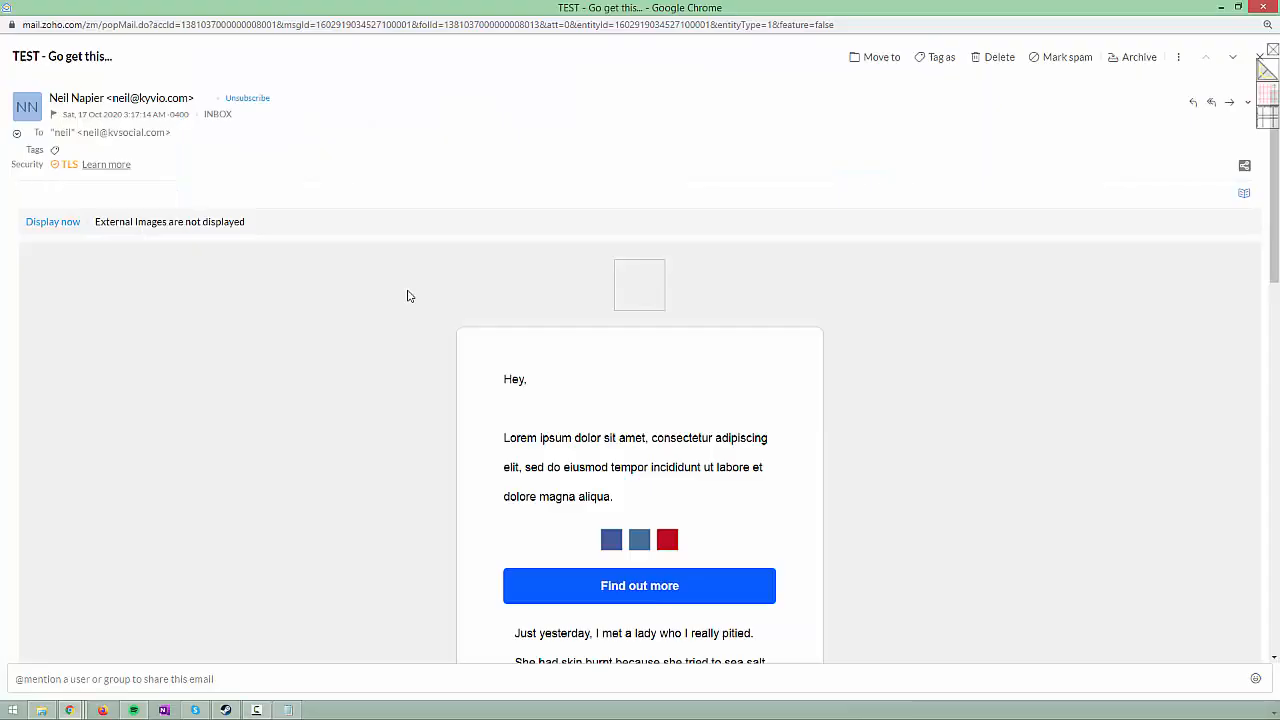
middle_click(408, 296)
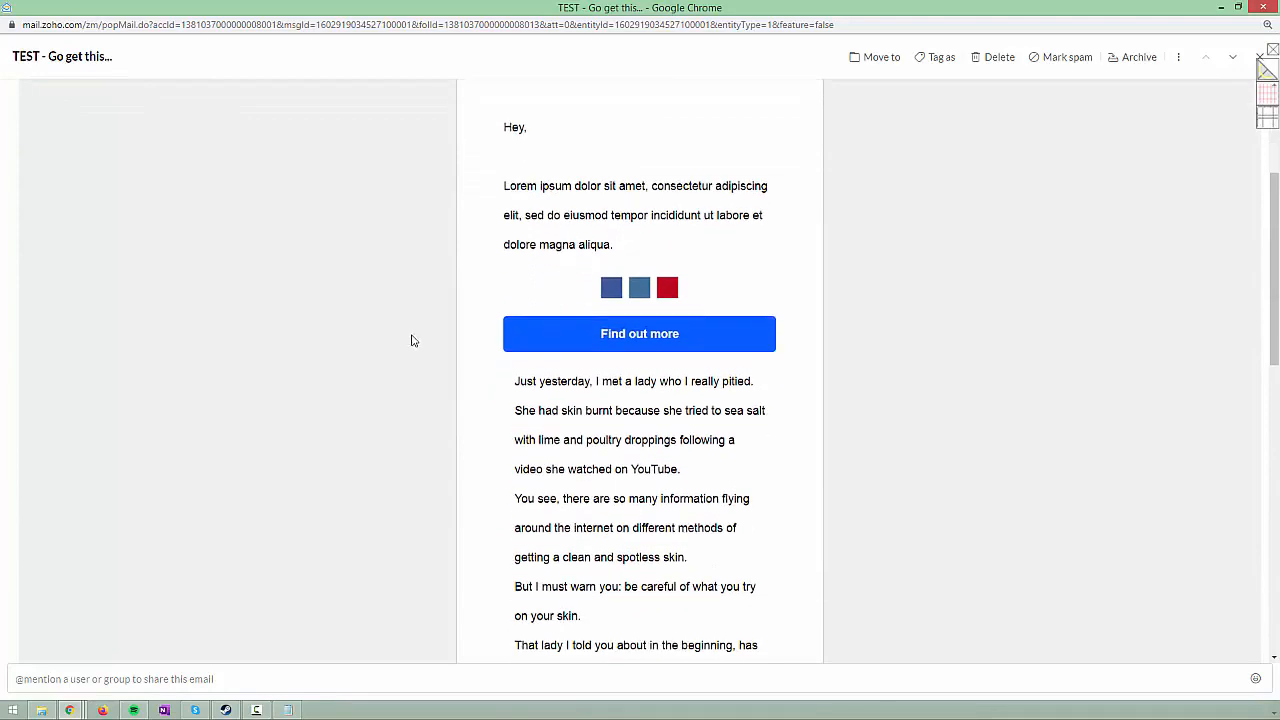
middle_click(419, 343)
scroll(425, 330, up, 3)
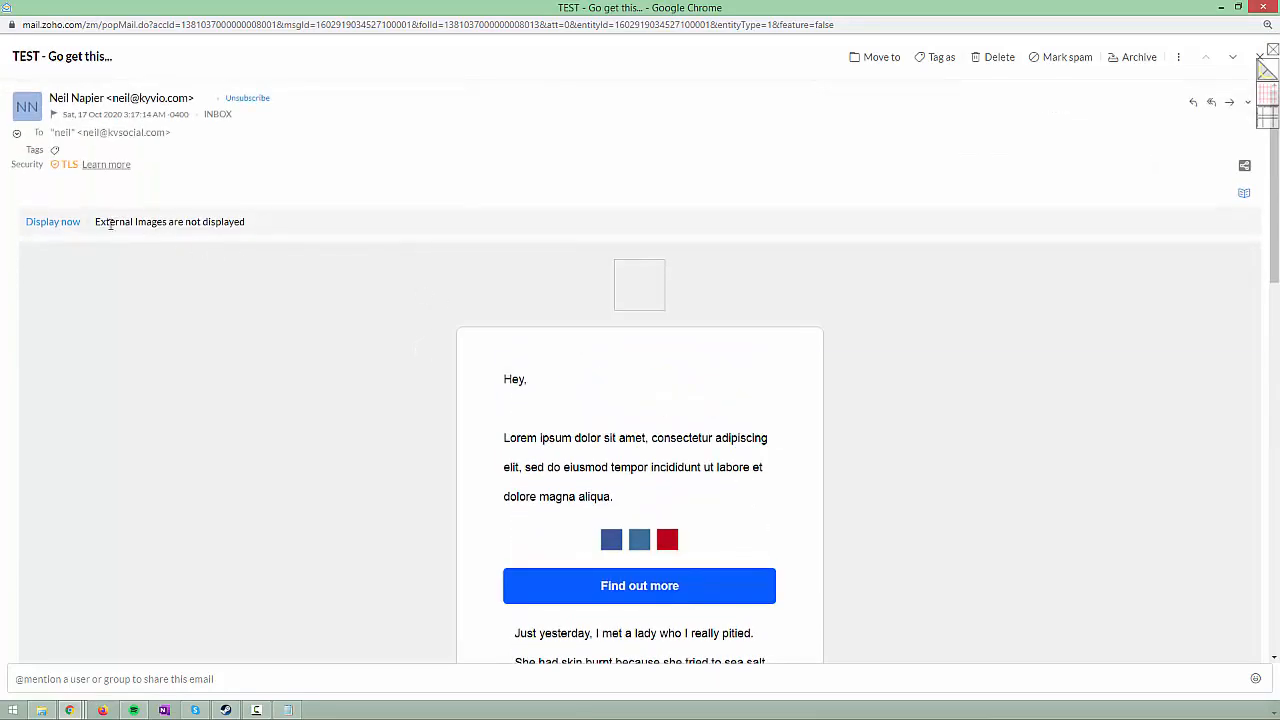
- Display the external images in the test email and check its layout from the header logo to the footer
click(70, 222)
scroll(443, 337, down, 4)
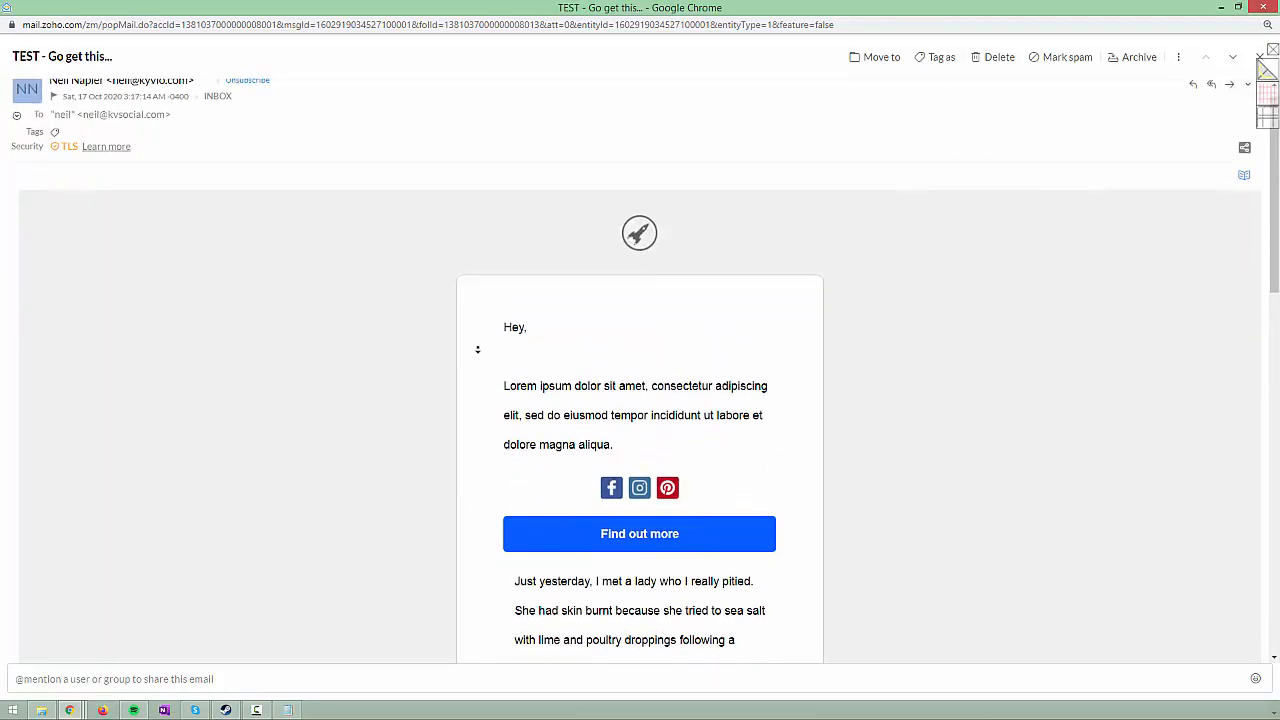
scroll(476, 383, down, 8)
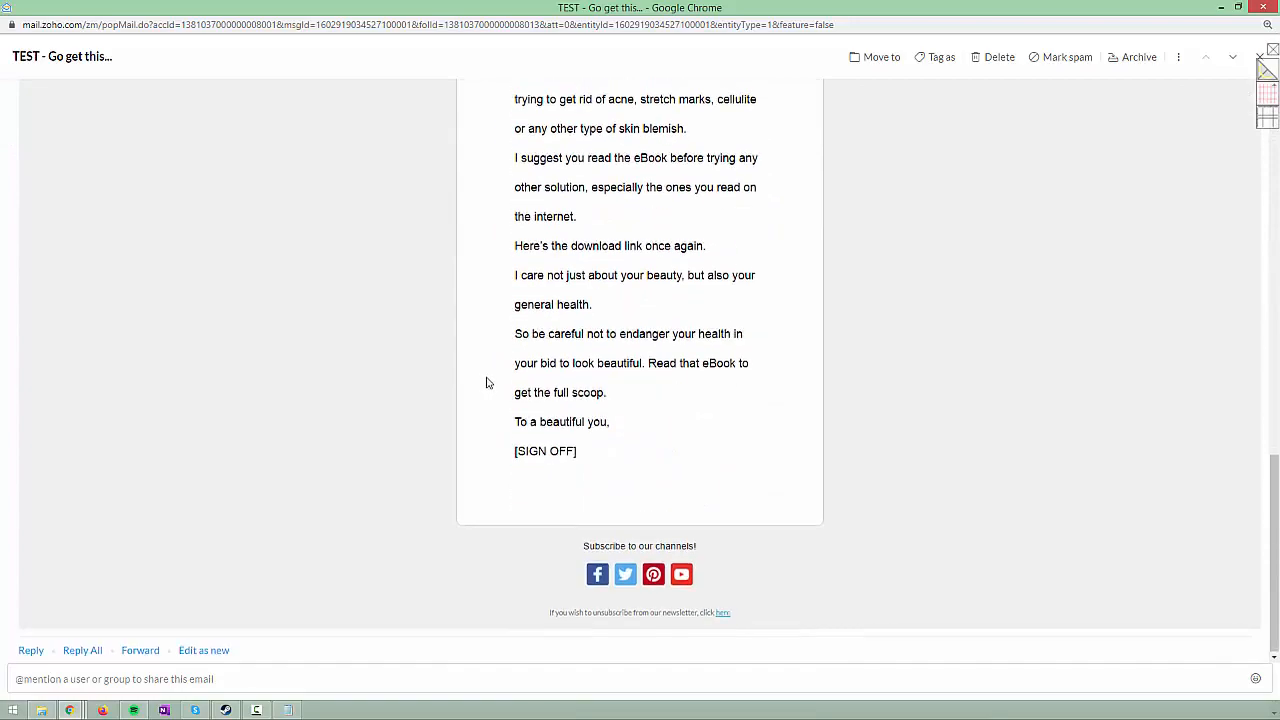
scroll(583, 251, up, 10)
scroll(603, 219, up, 2)
scroll(530, 300, down, 10)
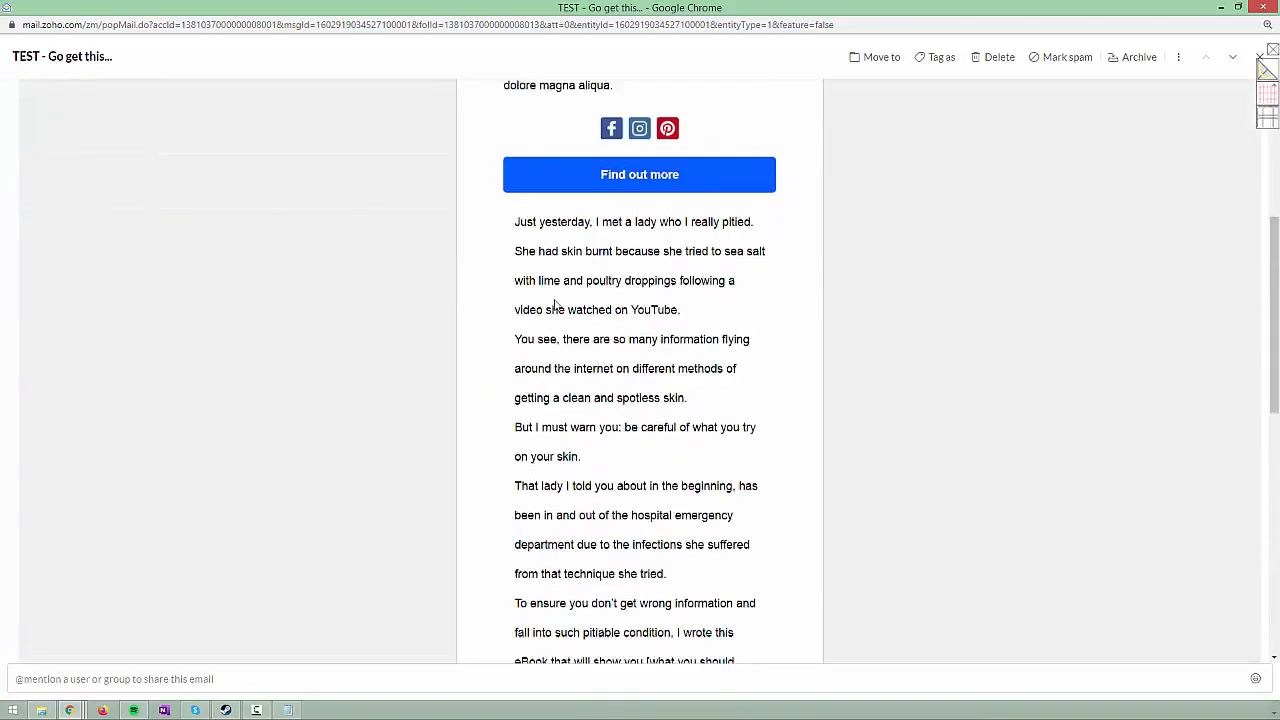